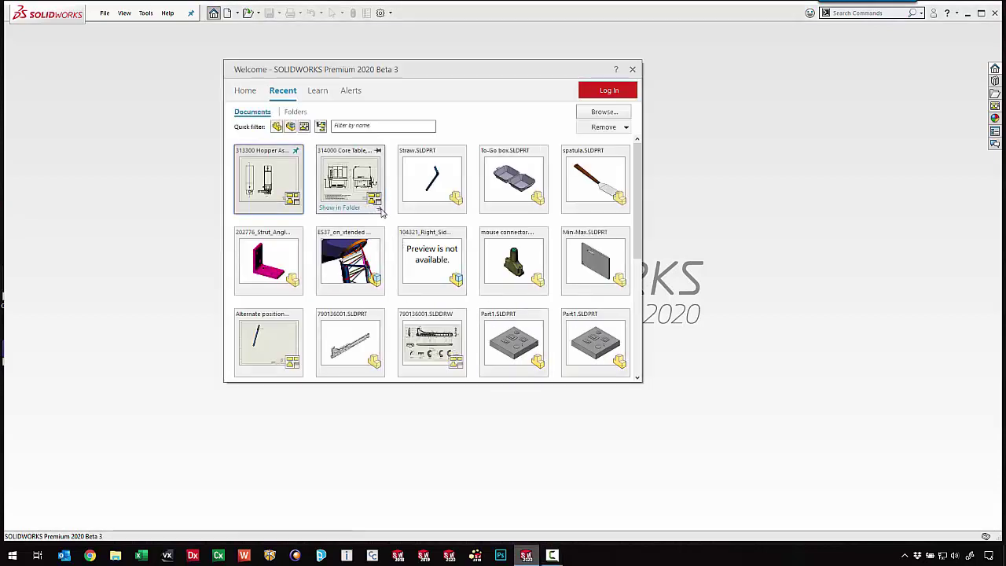
Step: Expand the recent Core Table drawing entry and set its open mode to Detailing
left_click(380, 211)
left_click(432, 222)
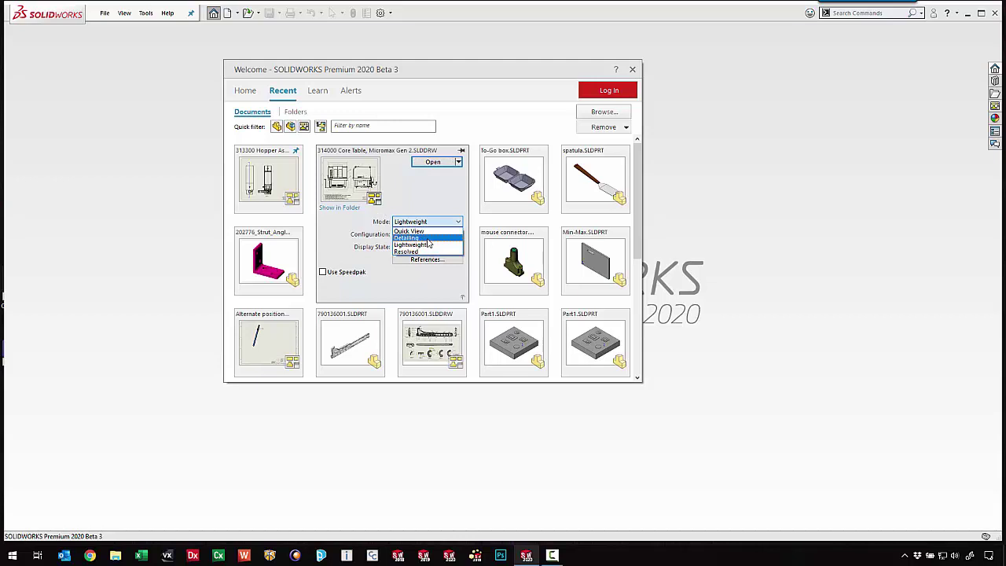
left_click(428, 239)
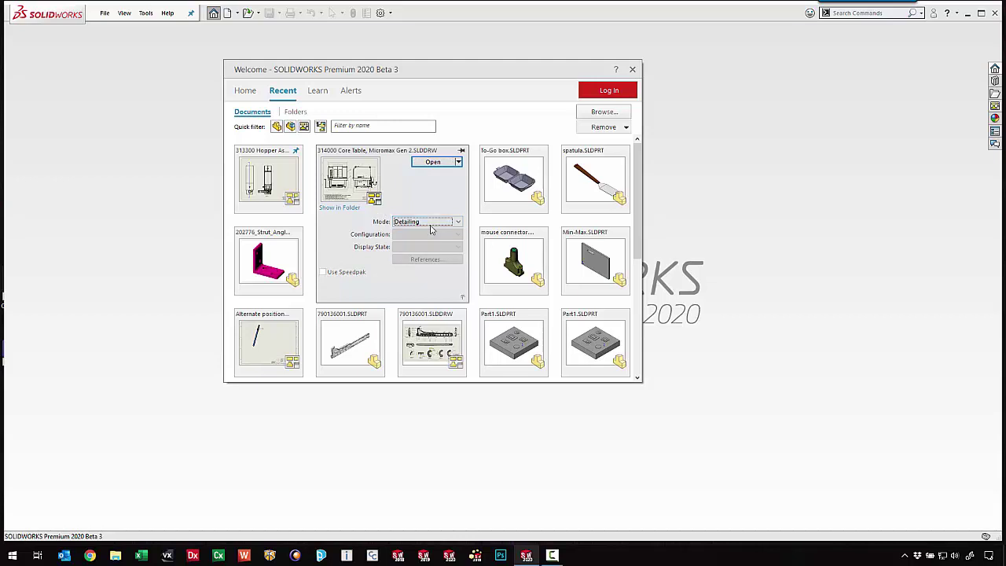
Step: Open the Core Table drawing and dismiss the Detailing overview so the drawing loads
left_click(433, 162)
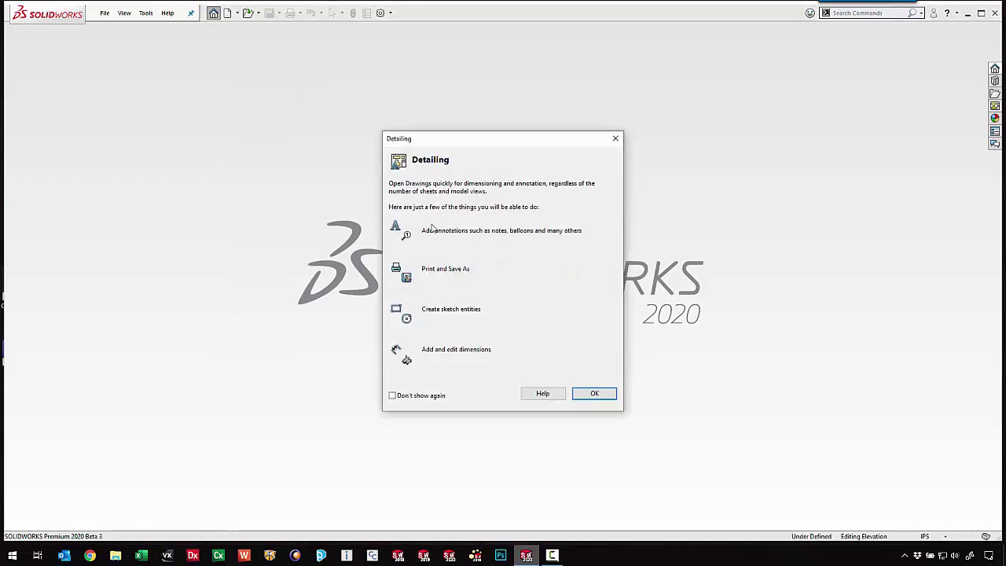
left_click_drag(481, 148, 459, 116)
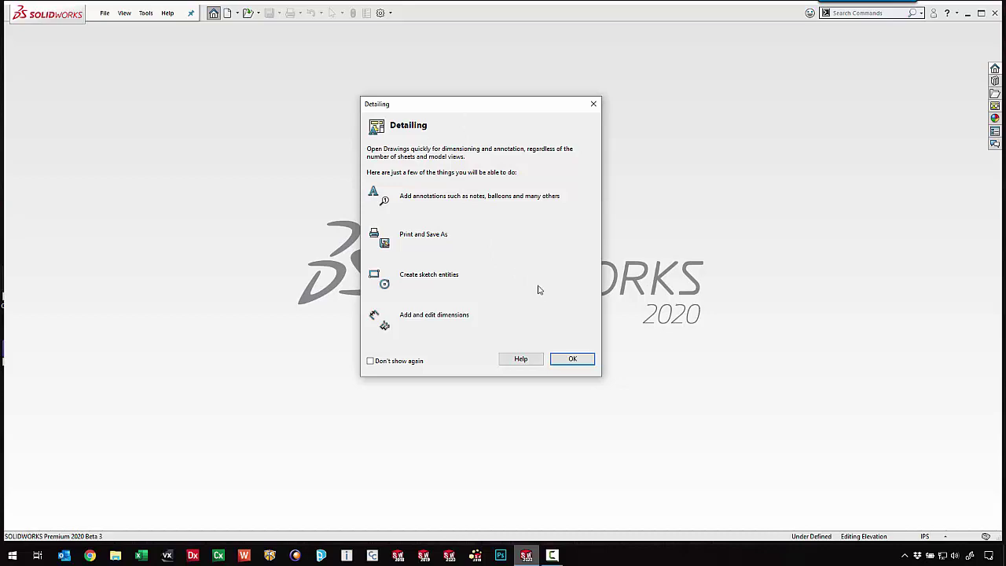
left_click(571, 360)
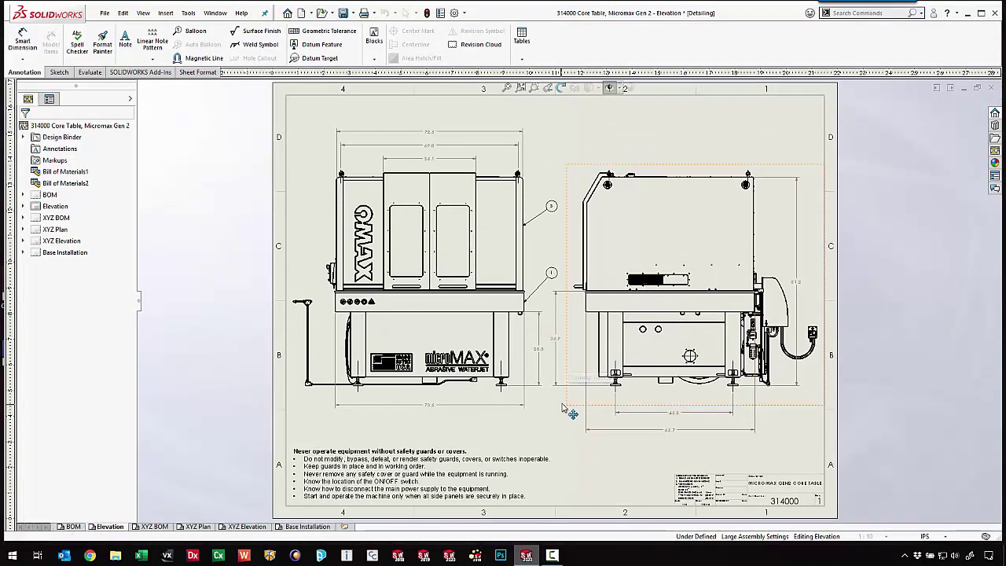
Step: Shift the side view slightly right, browse the XYZ BOM, Plan and Elevation sheets, and return to Elevation
left_click_drag(569, 405, 576, 406)
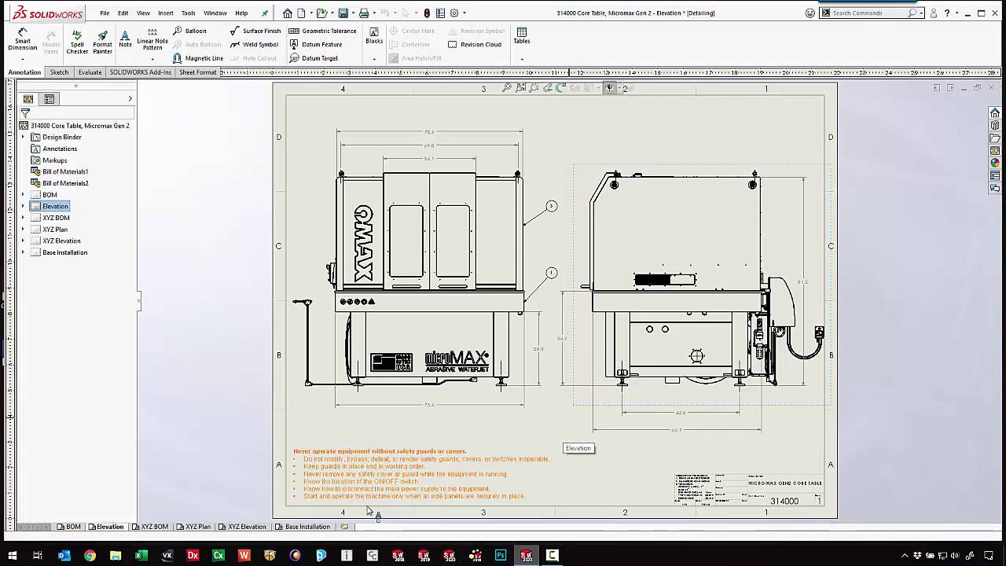
left_click(154, 527)
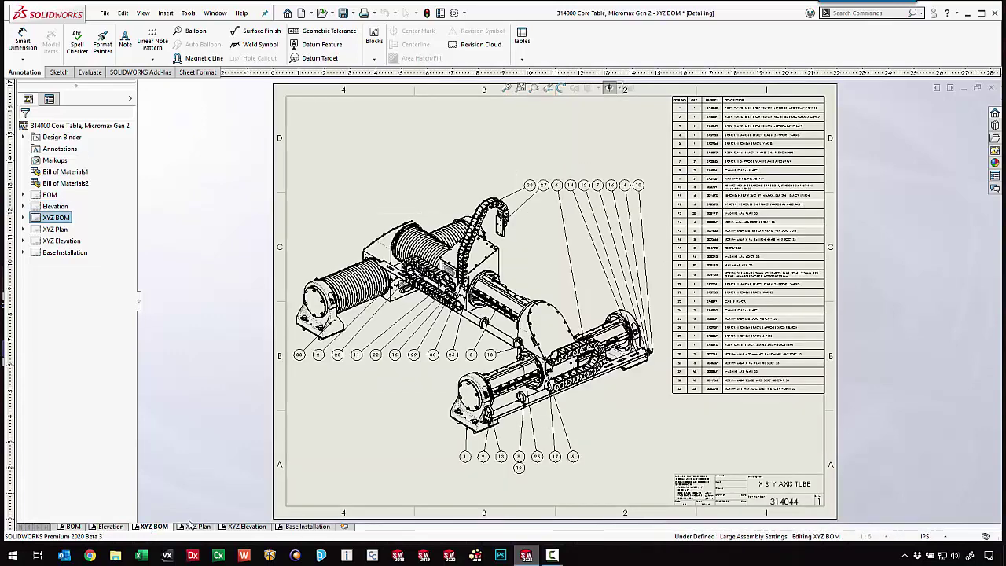
left_click(193, 527)
key("ctrl+Page_Down")
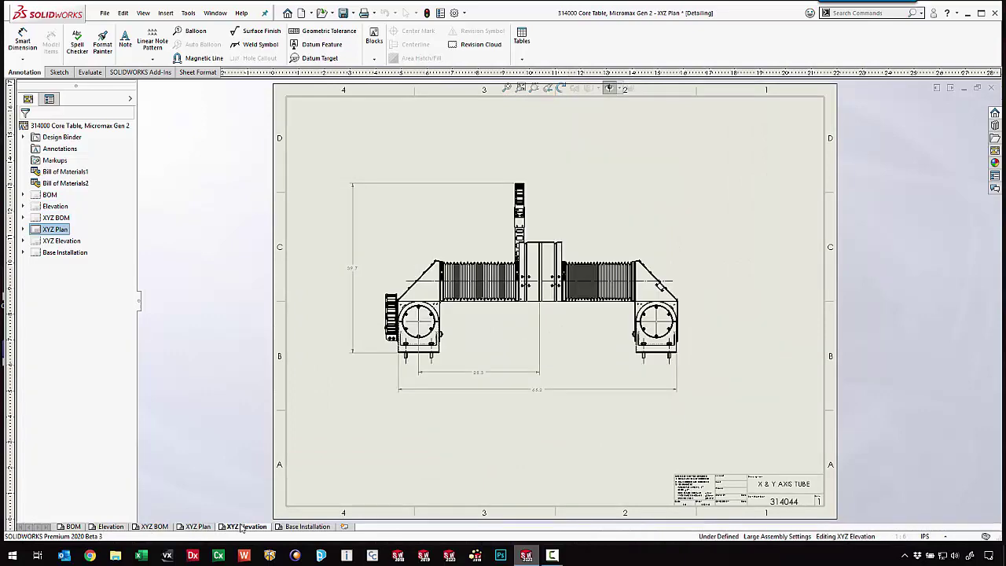
left_click(117, 527)
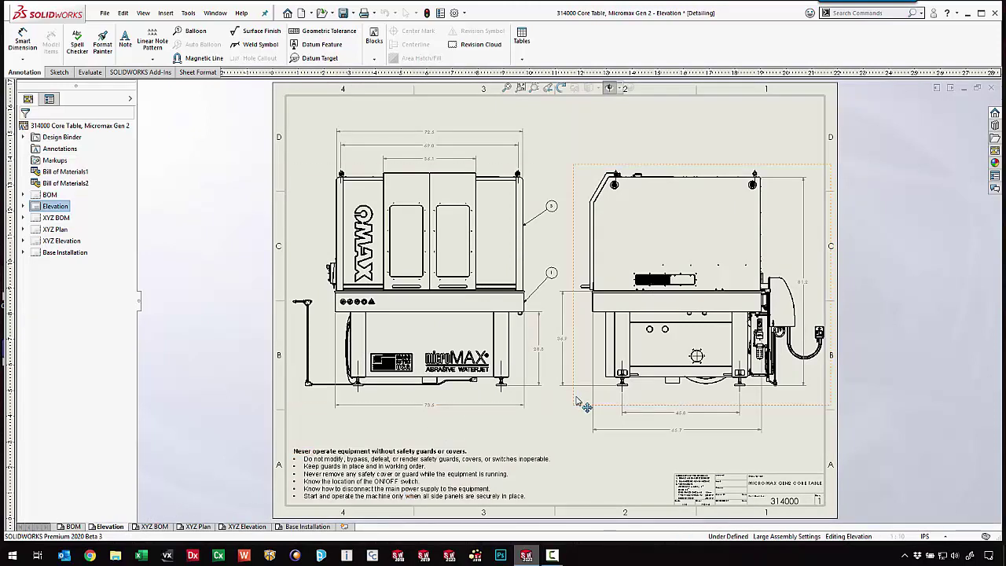
Step: Delete the side view (Drawing View13) from the Elevation sheet
mouse_move(574, 403)
left_mouse_down()
mouse_move(591, 403)
mouse_move(582, 405)
left_mouse_up()
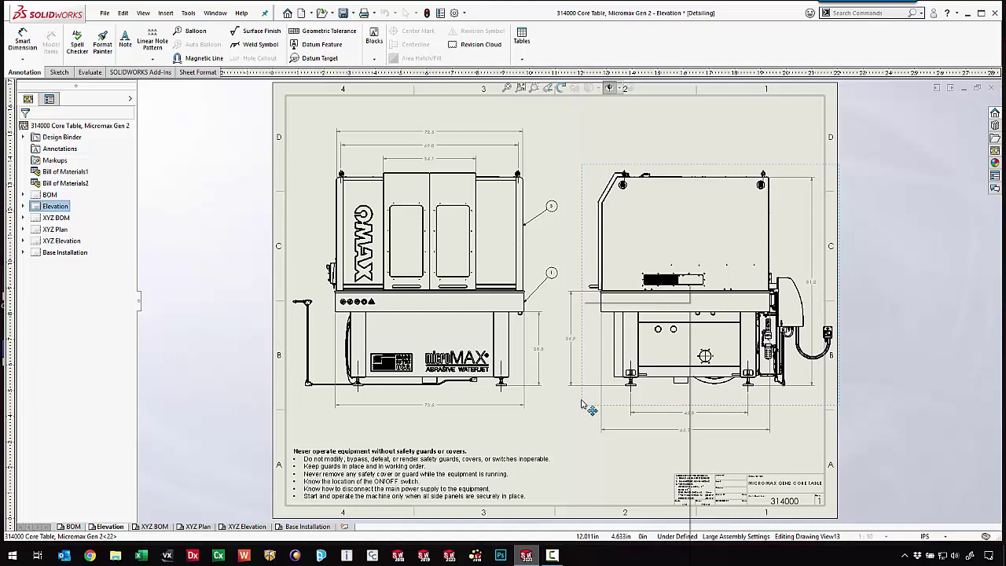
right_click(583, 405)
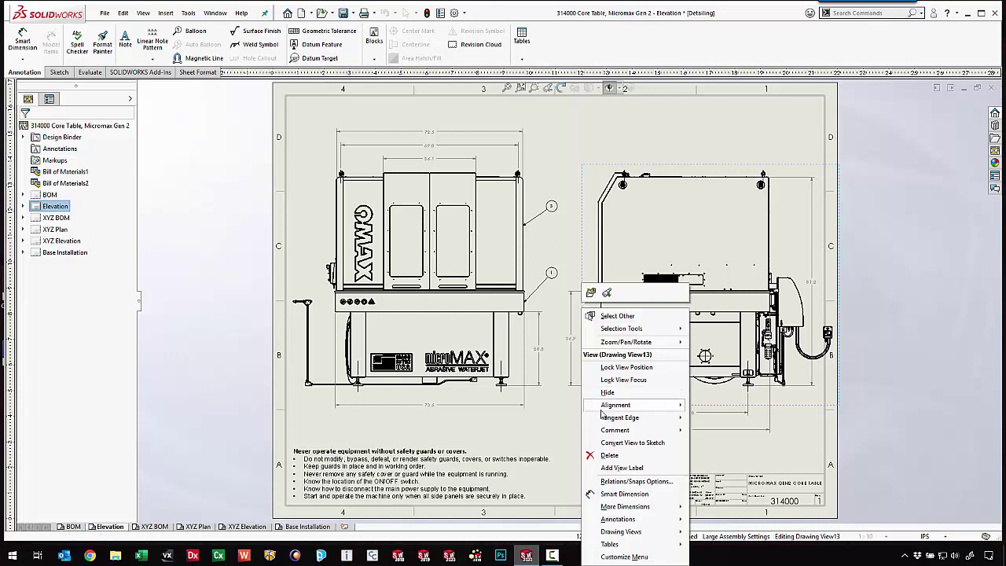
left_click(608, 456)
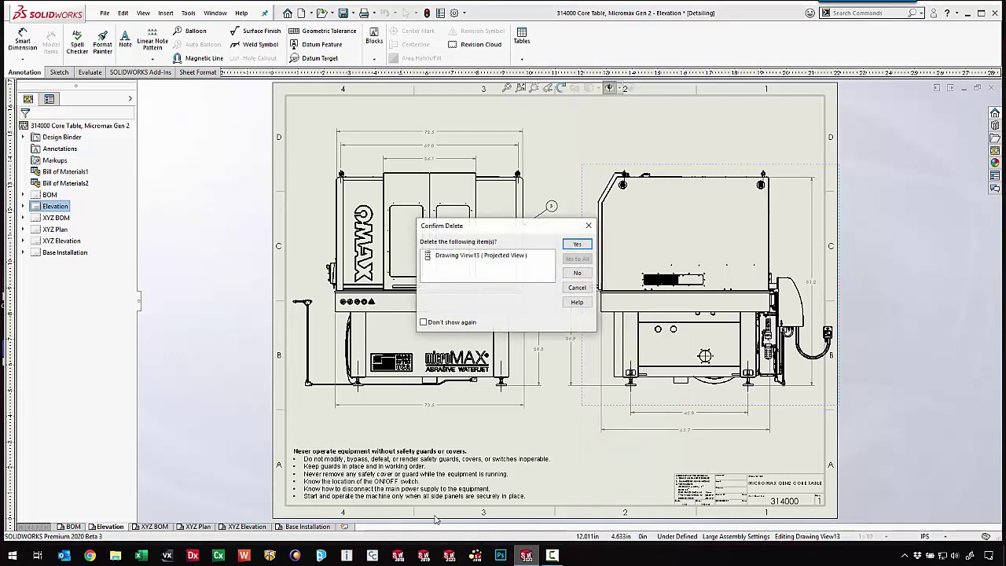
left_click(578, 244)
Step: Add a C (ANSI) Landscape sheet and paste the side view onto it
left_click(345, 528)
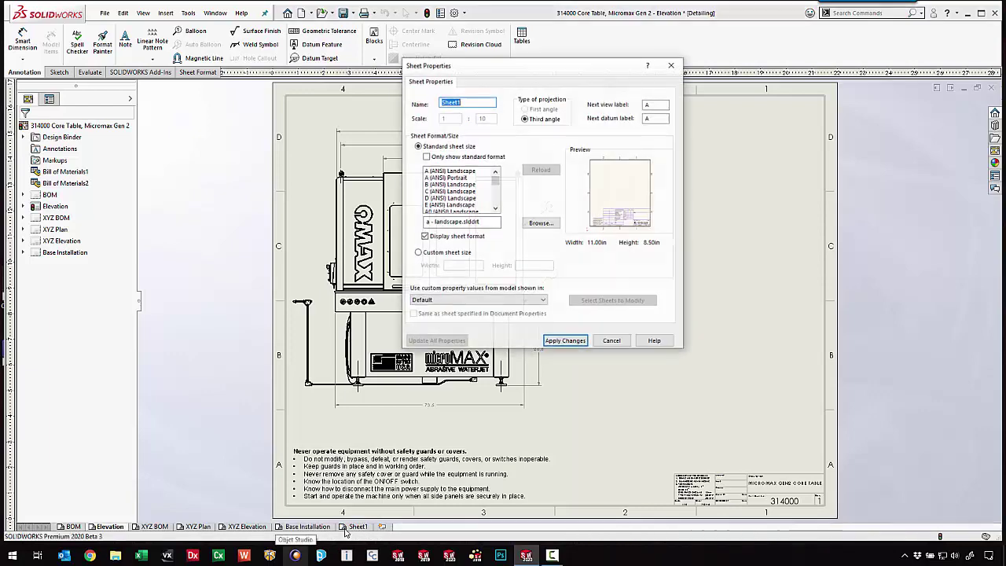
left_click(447, 191)
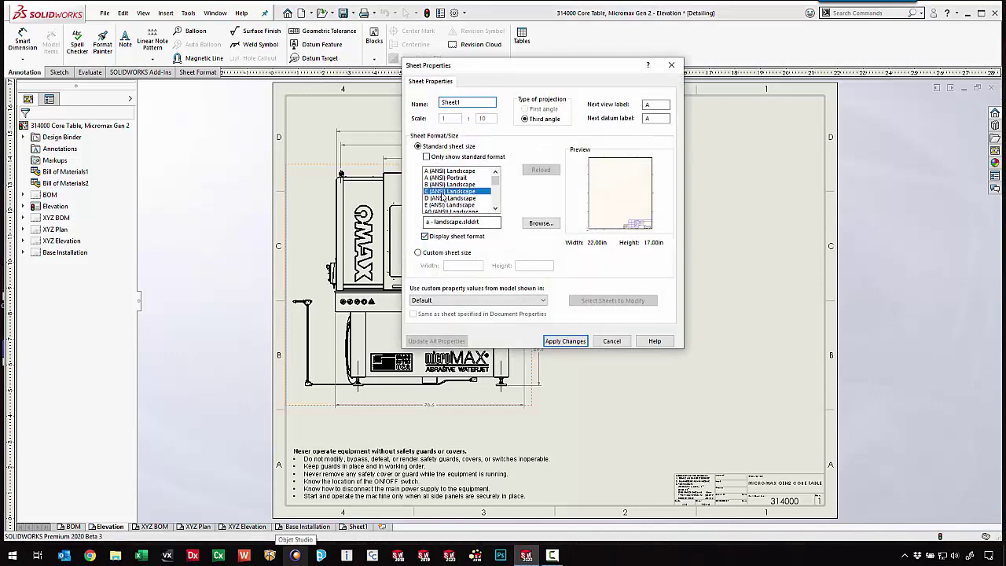
left_click(563, 341)
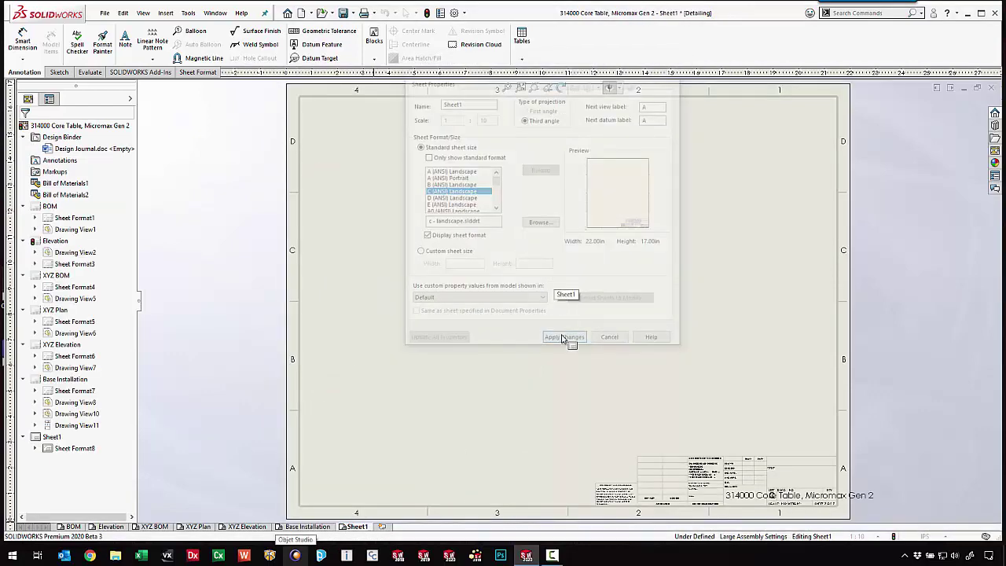
right_click(558, 275)
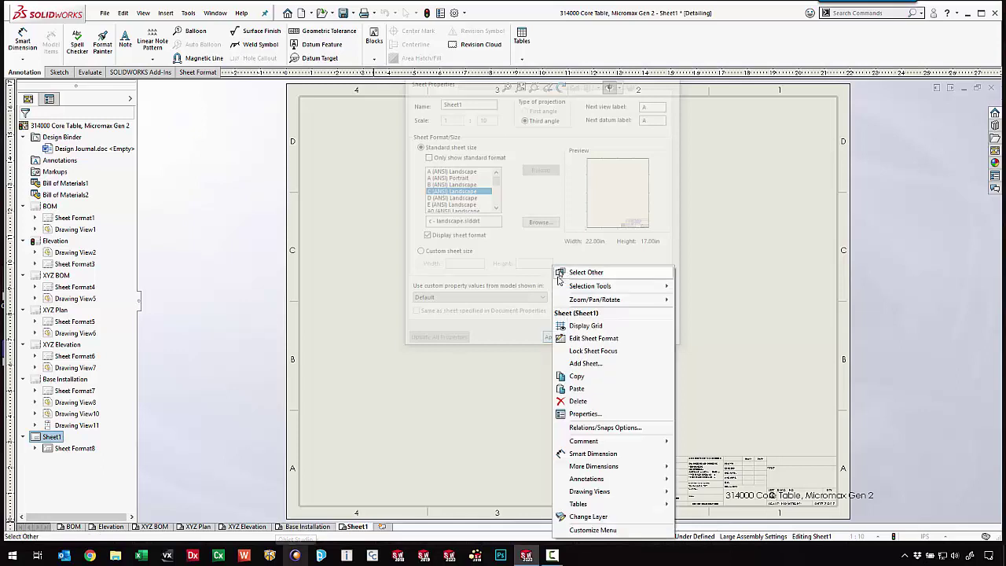
left_click(576, 388)
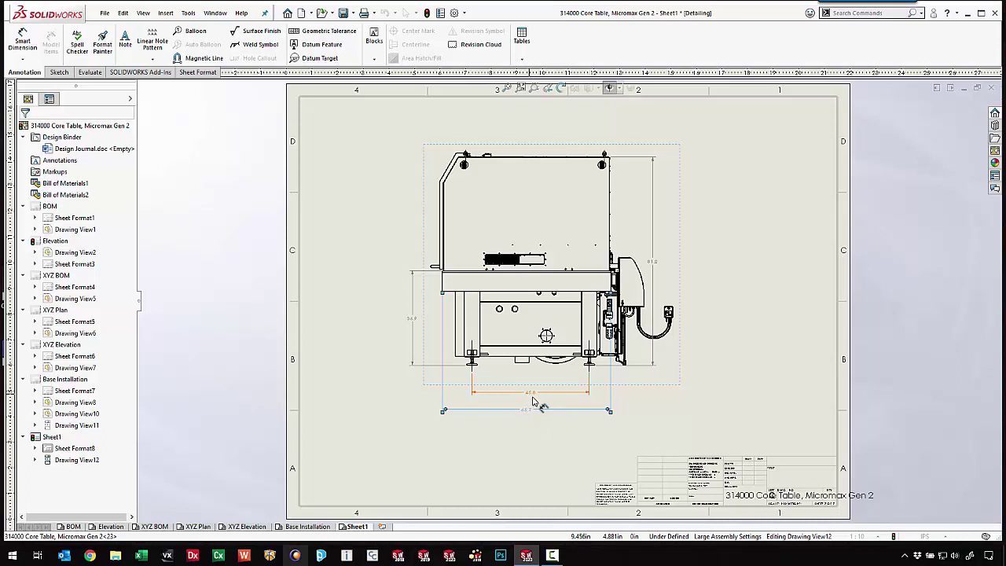
left_click(531, 397)
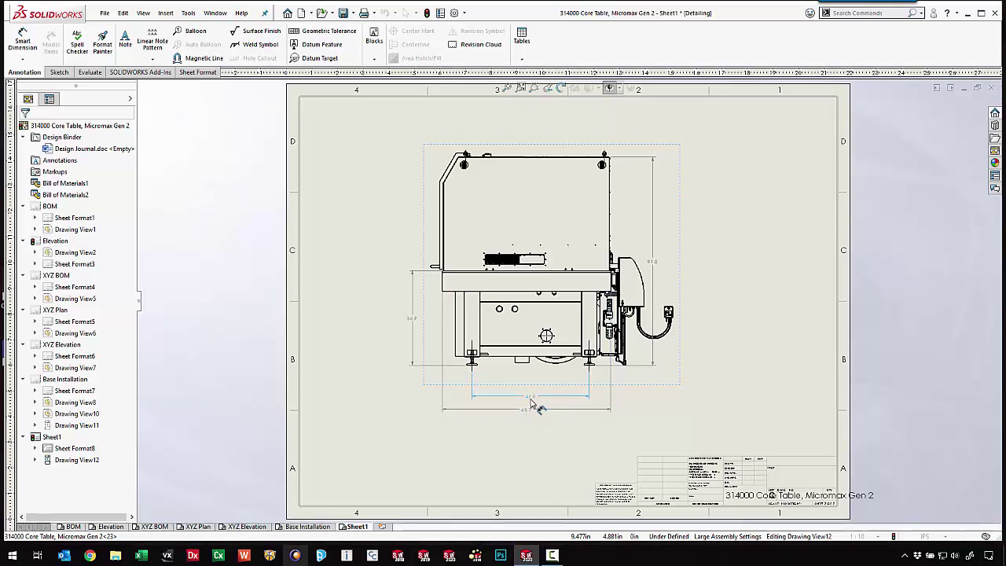
Step: Rename the new sheet to 'Elevation2'
right_click(358, 527)
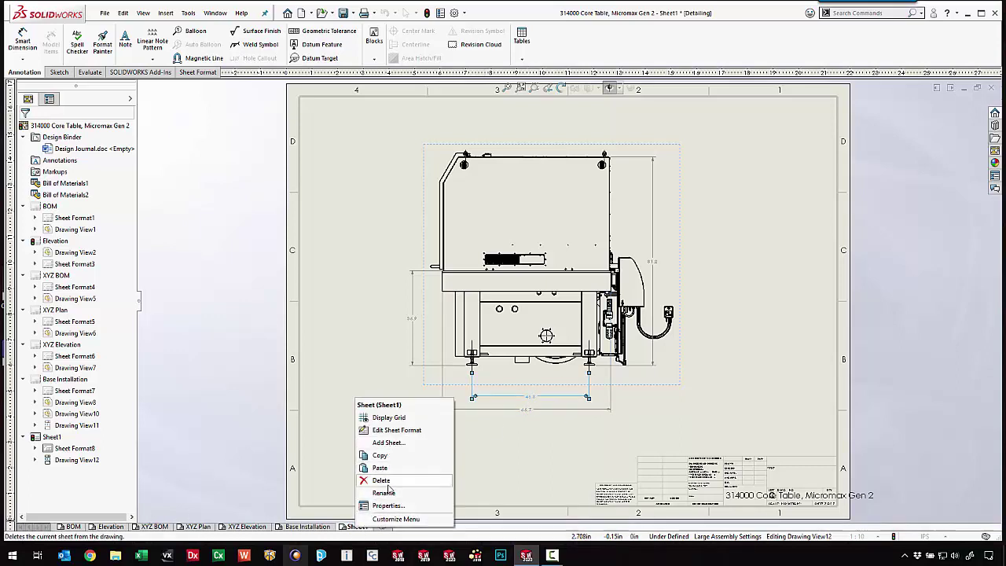
left_click(386, 492)
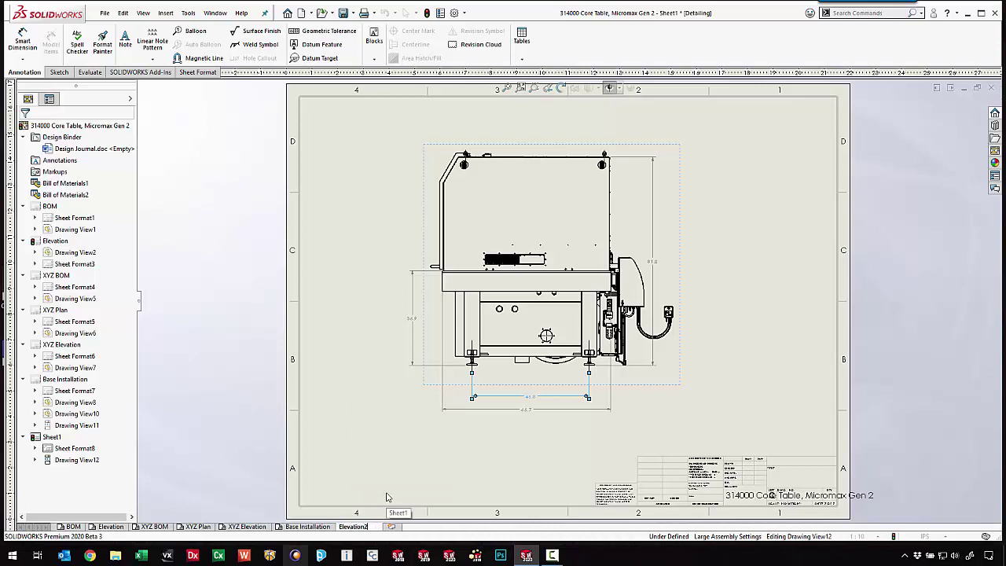
type("Elevation2")
key("Return")
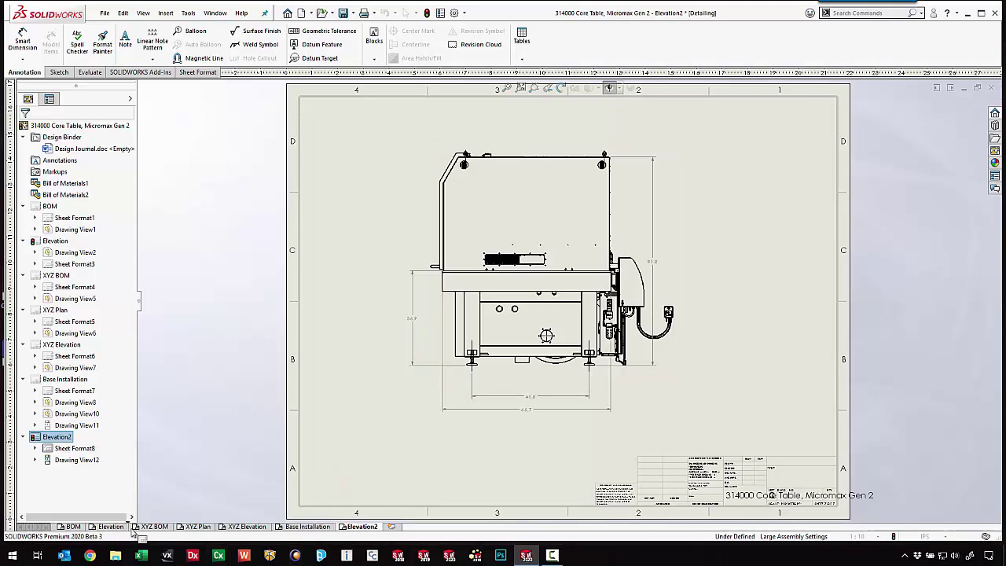
Step: Move the Elevation front view right with its bottom dimension lower, and shift Elevation2's vertical dimension right
left_click_drag(132, 531, 130, 533)
left_click(115, 527)
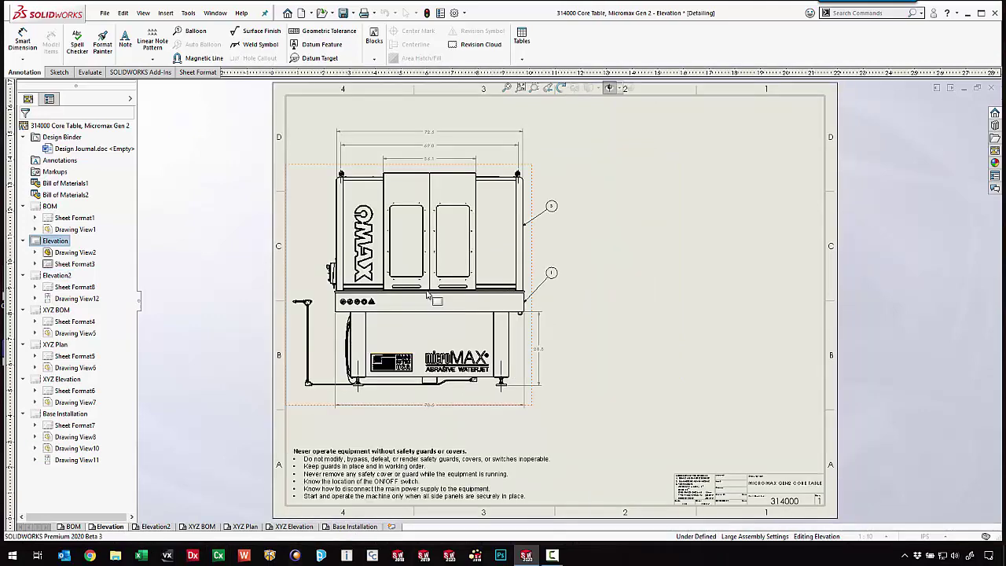
left_click_drag(536, 257, 626, 261)
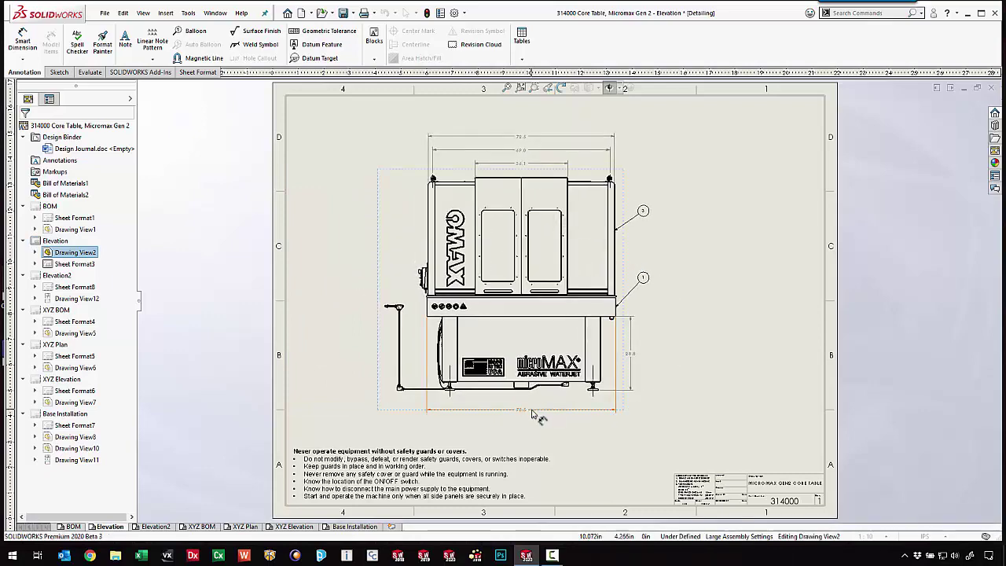
left_click_drag(523, 411, 525, 423)
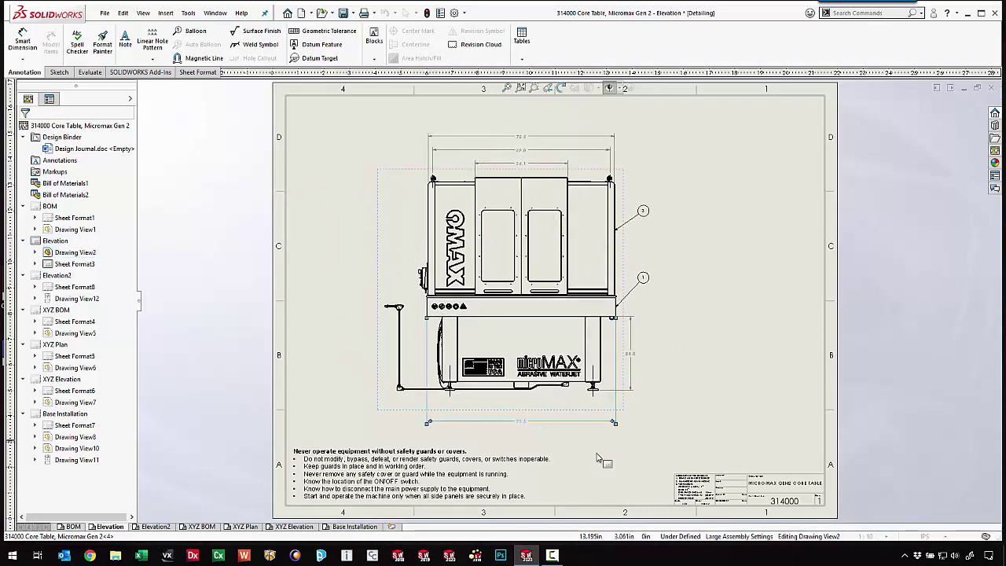
left_click(158, 527)
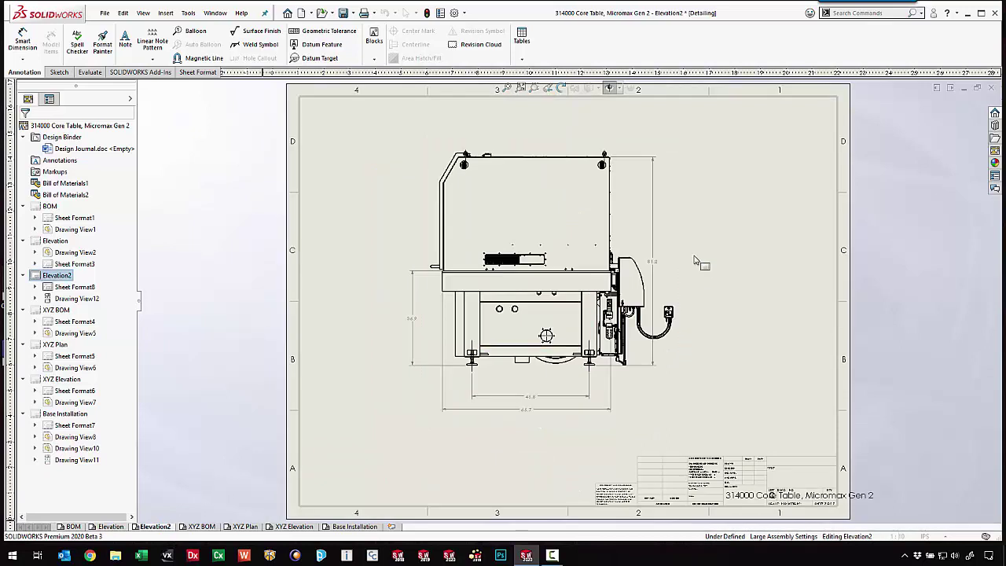
left_click_drag(654, 268, 692, 268)
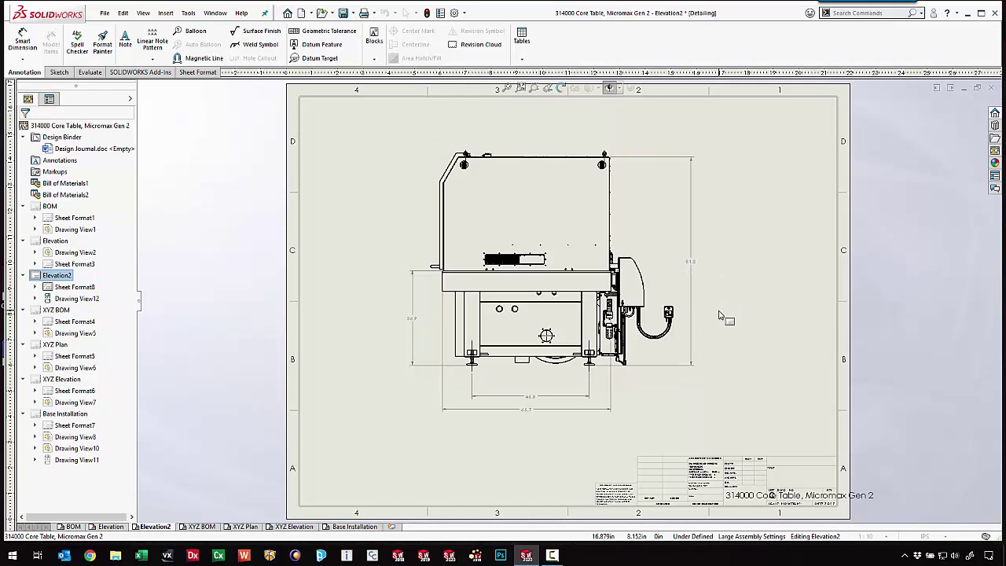
Step: Zoom into the XYZ BOM sheet's isometric assembly and attach item balloon 21 in the lower row
left_click(209, 529)
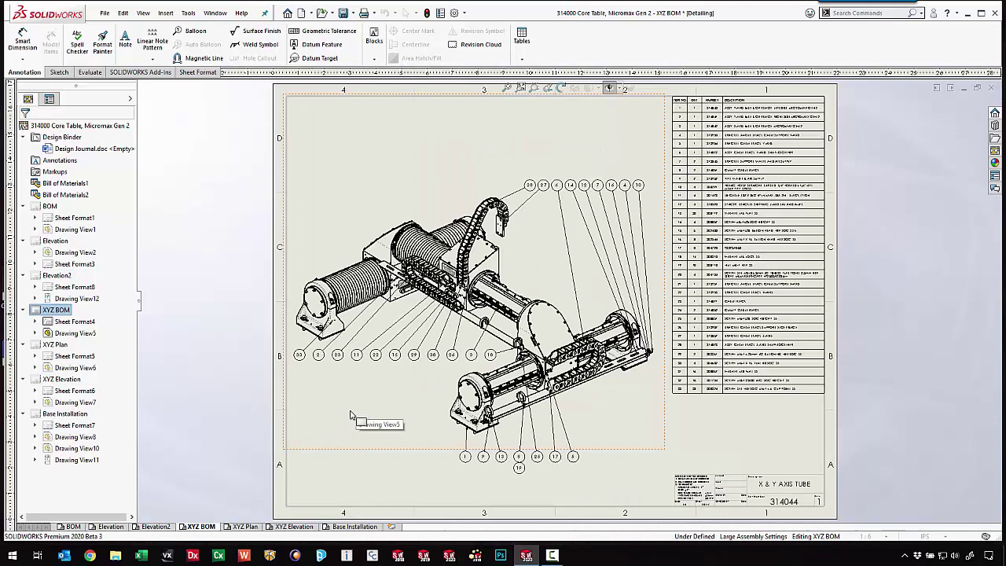
scroll(435, 333, "down", 3)
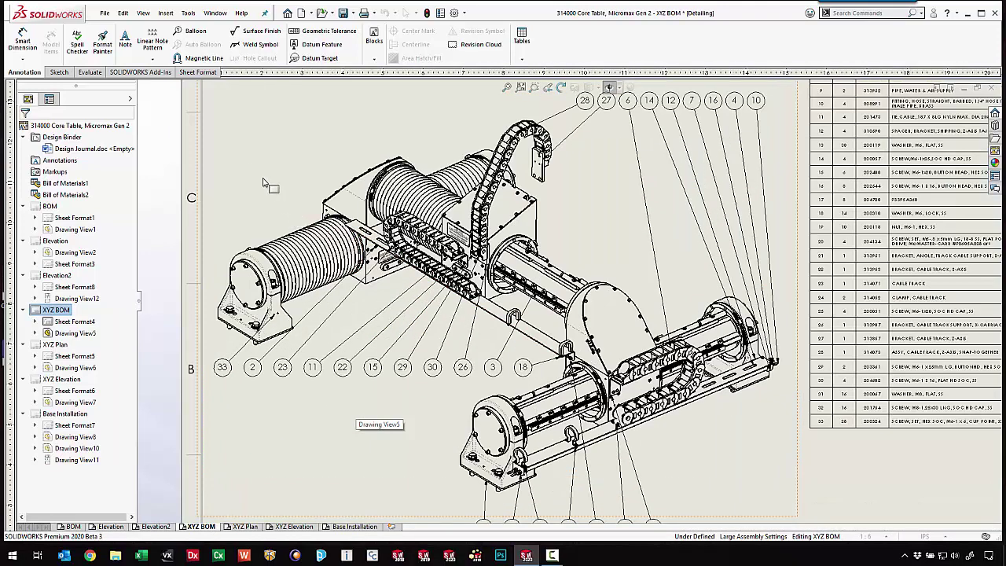
left_click(192, 31)
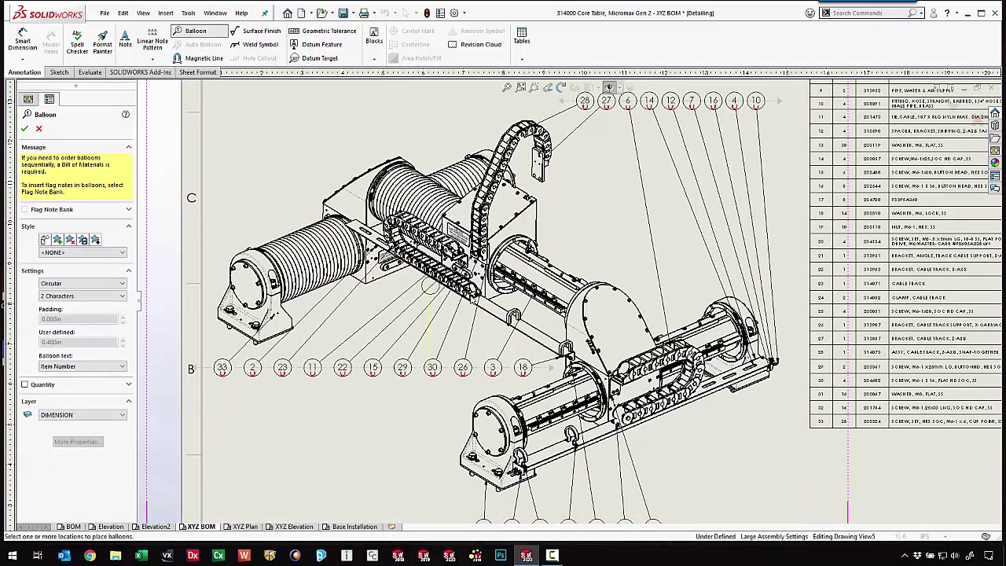
left_click(493, 317)
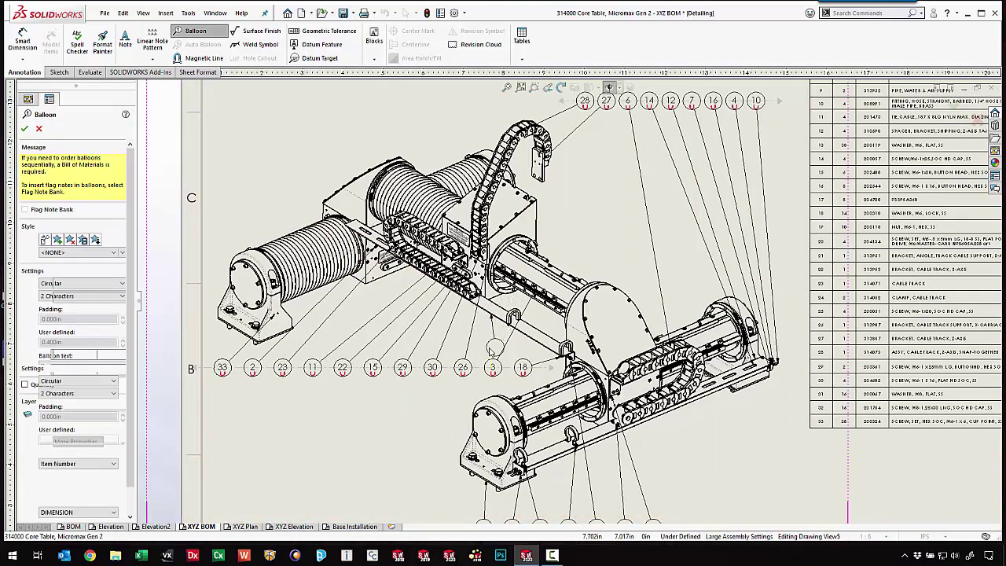
left_click(481, 367)
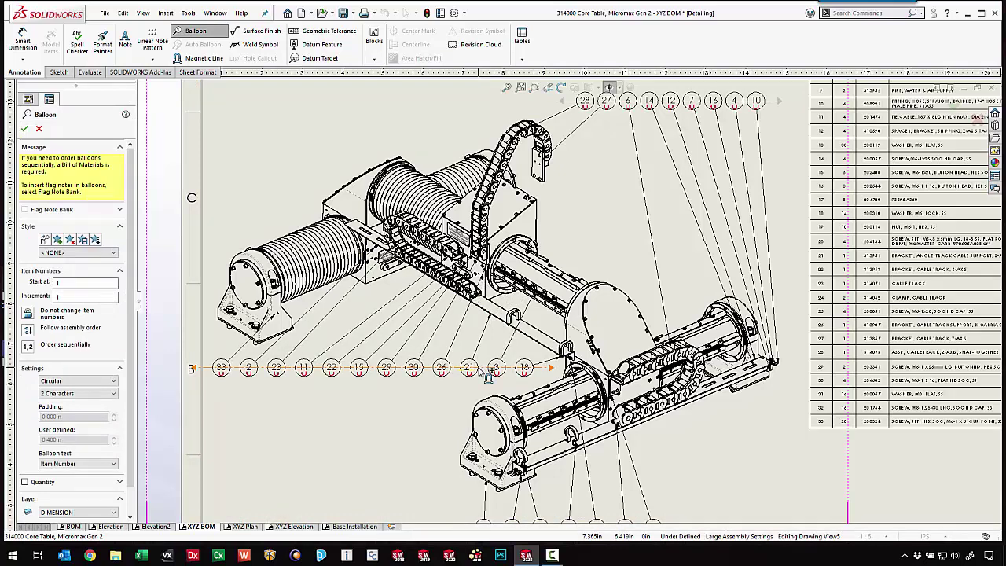
left_click(487, 376)
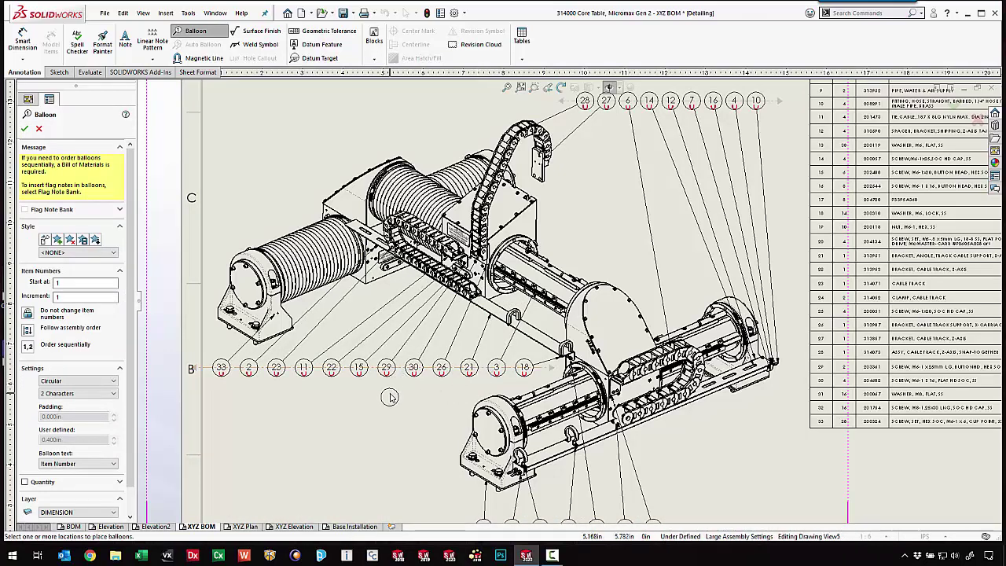
key("Escape")
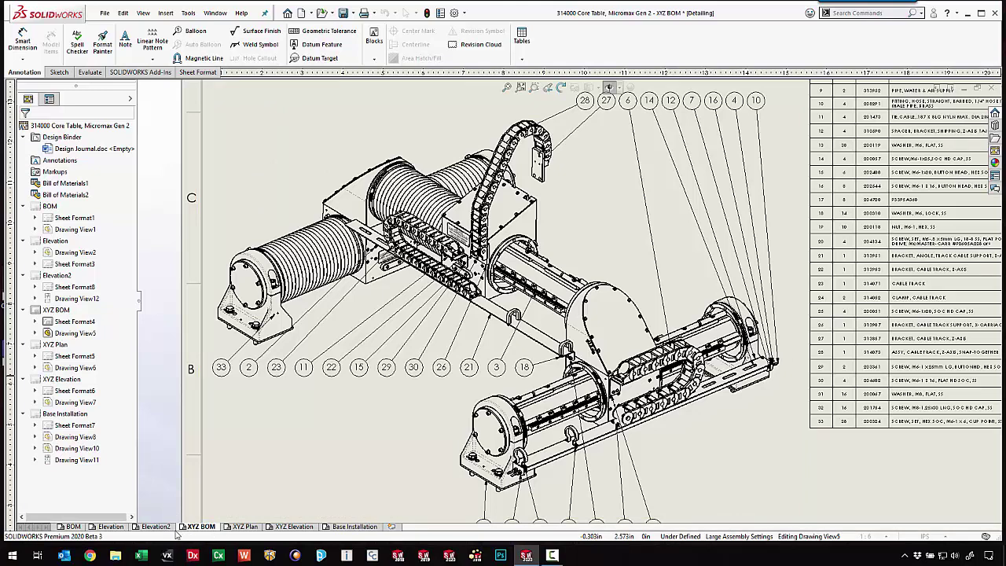
Step: Move the Elevation sheet's safety warning note slightly down-left, then select the 46.2 dimension on XYZ Plan
left_click(111, 526)
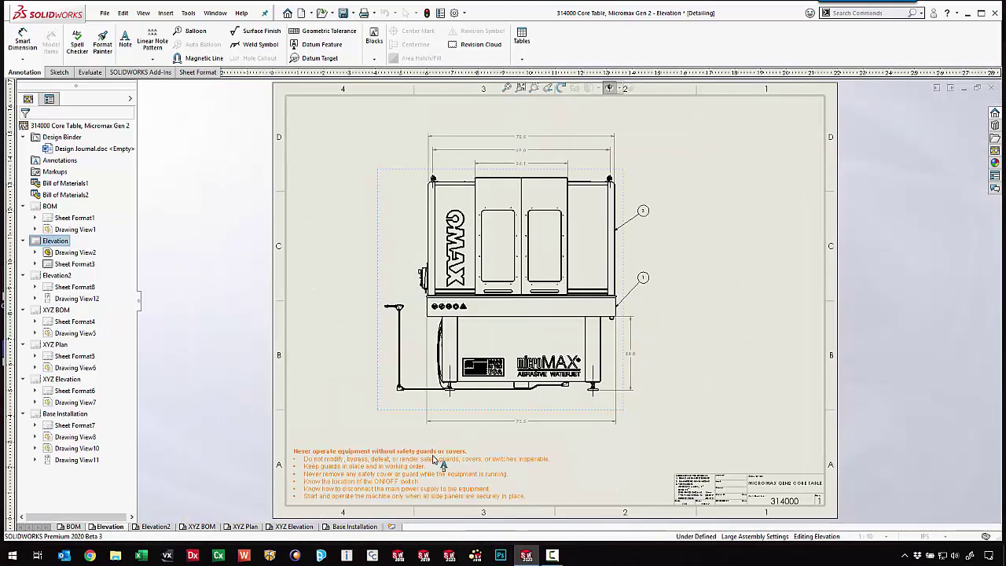
left_click(383, 477)
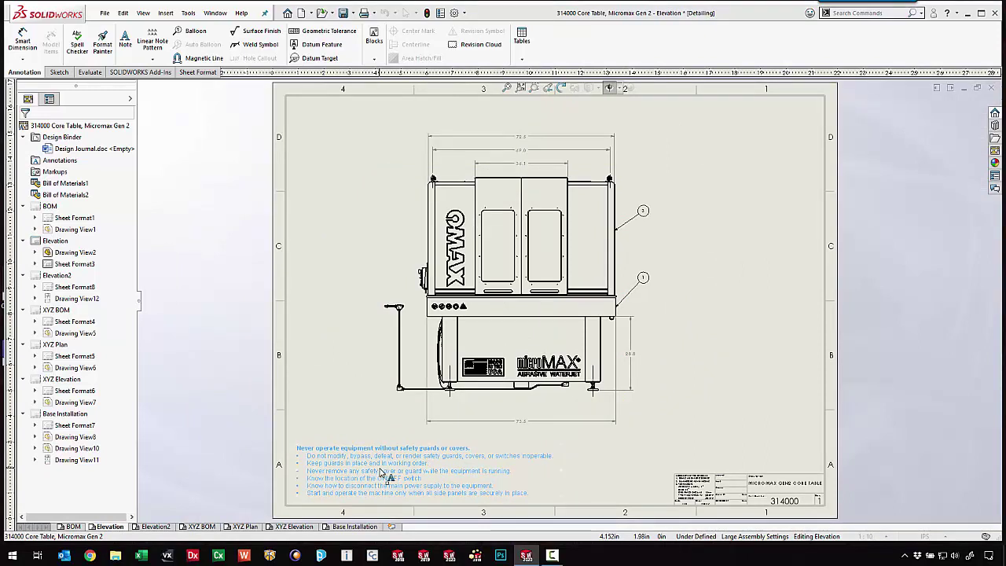
left_click_drag(383, 472, 380, 476)
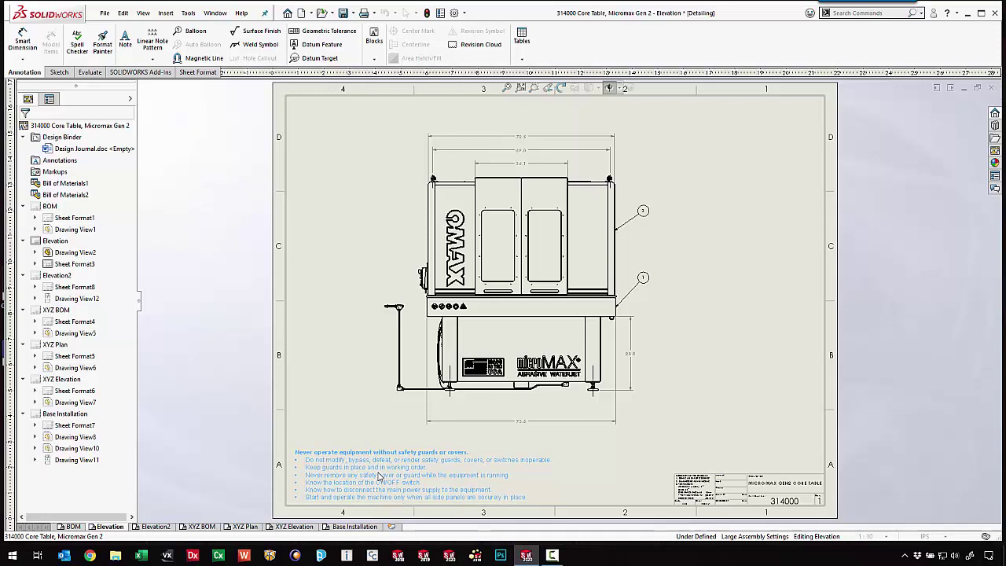
left_click(255, 528)
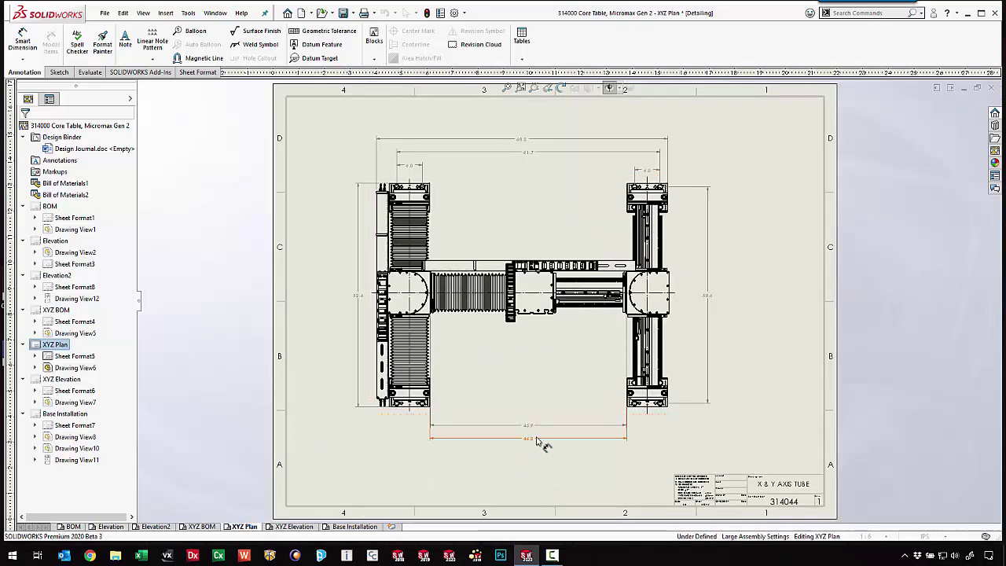
left_click(534, 442)
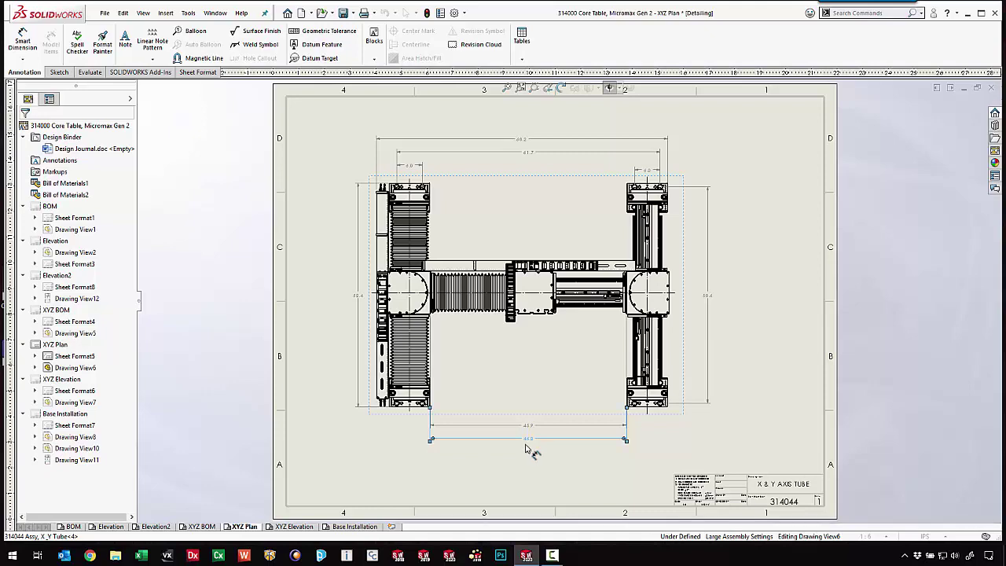
Step: On the Base Installation sheet, dimension the left bolt hole 3.3 from the plate's left edge
left_click(298, 527)
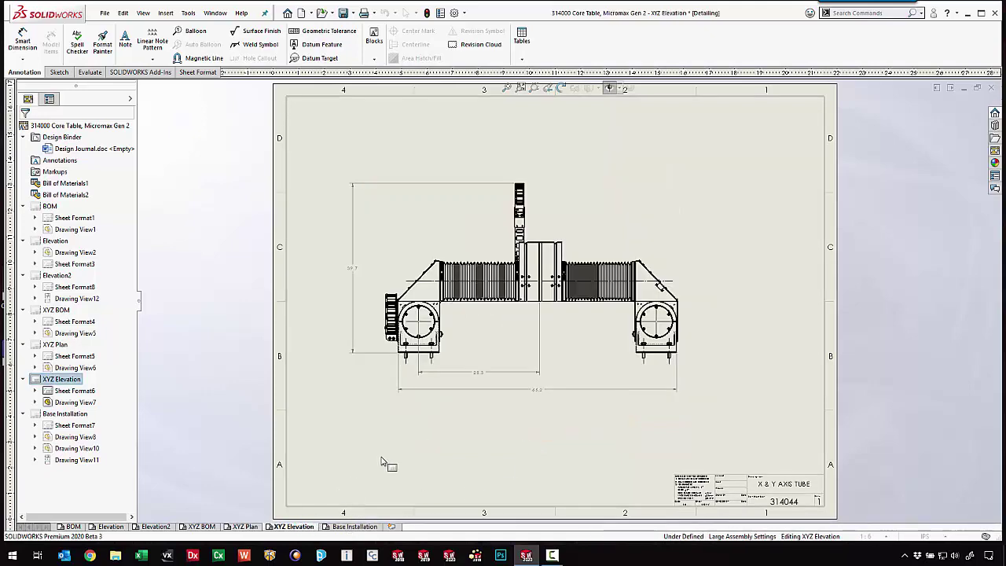
left_click(352, 526)
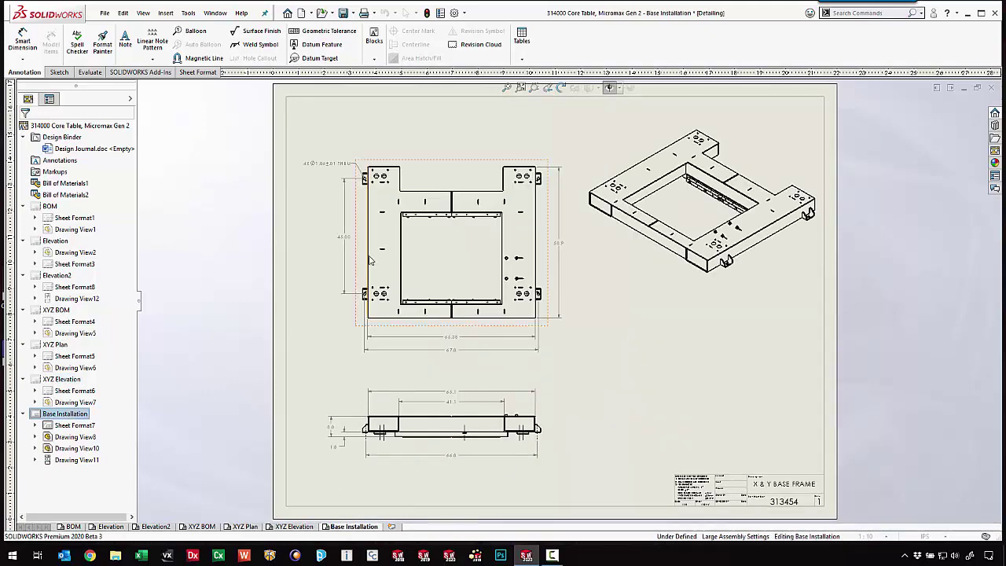
scroll(371, 261, "down", 5)
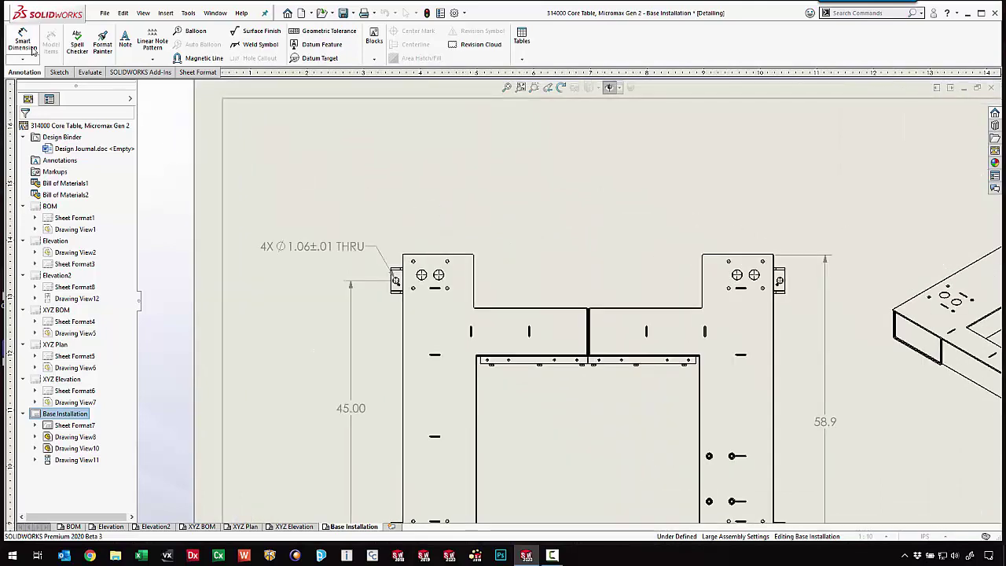
left_click(30, 47)
scroll(432, 287, "down", 2)
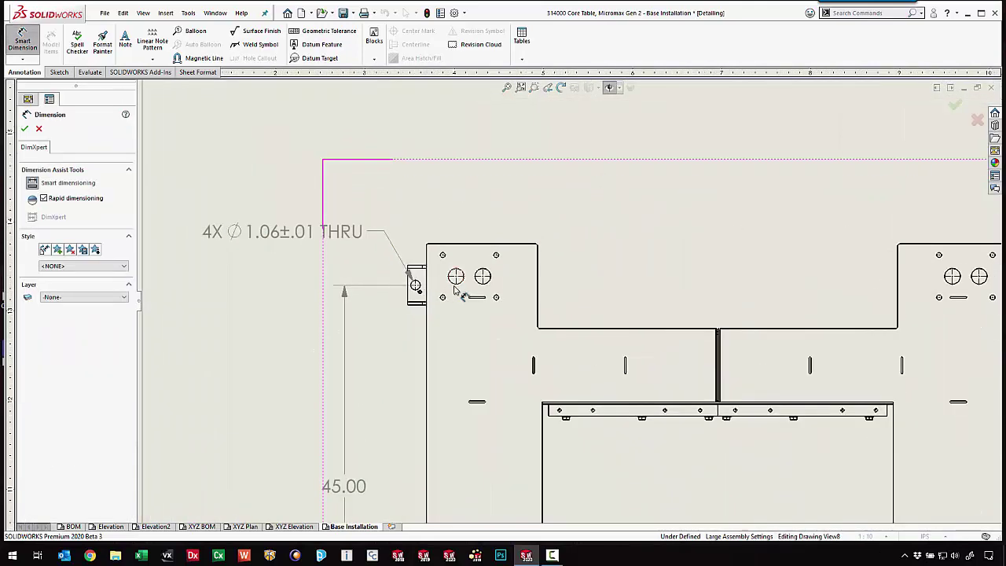
left_click(456, 277)
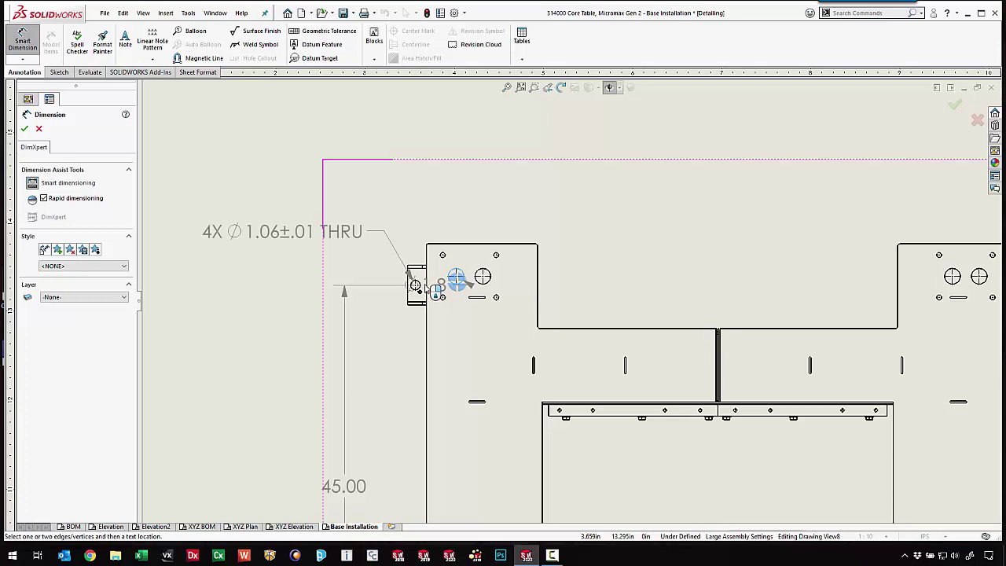
left_click(427, 283)
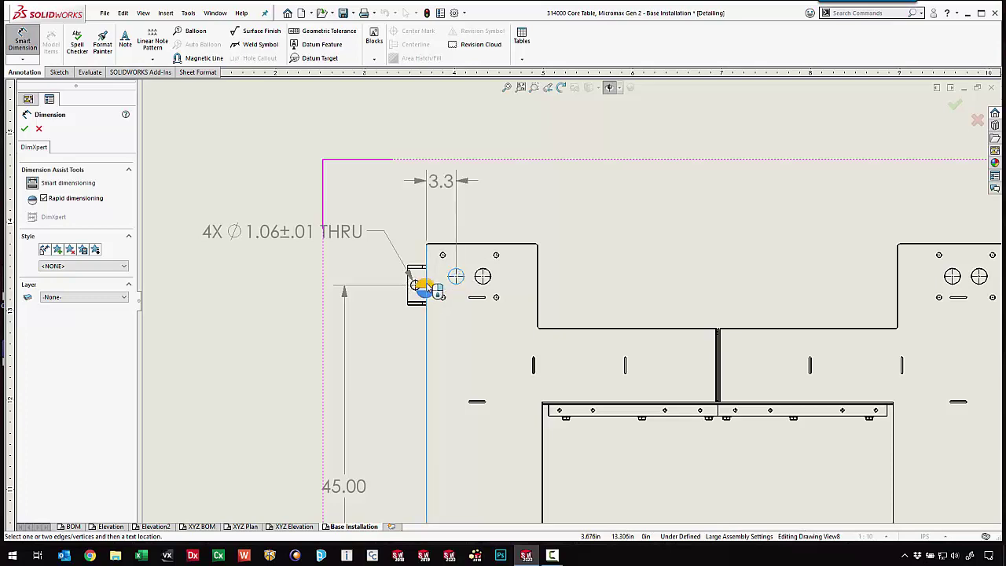
left_click(444, 187)
Step: Add the 3.0 spacing between the paired holes and the 55.7 span to the right plate's hole
left_click(481, 275)
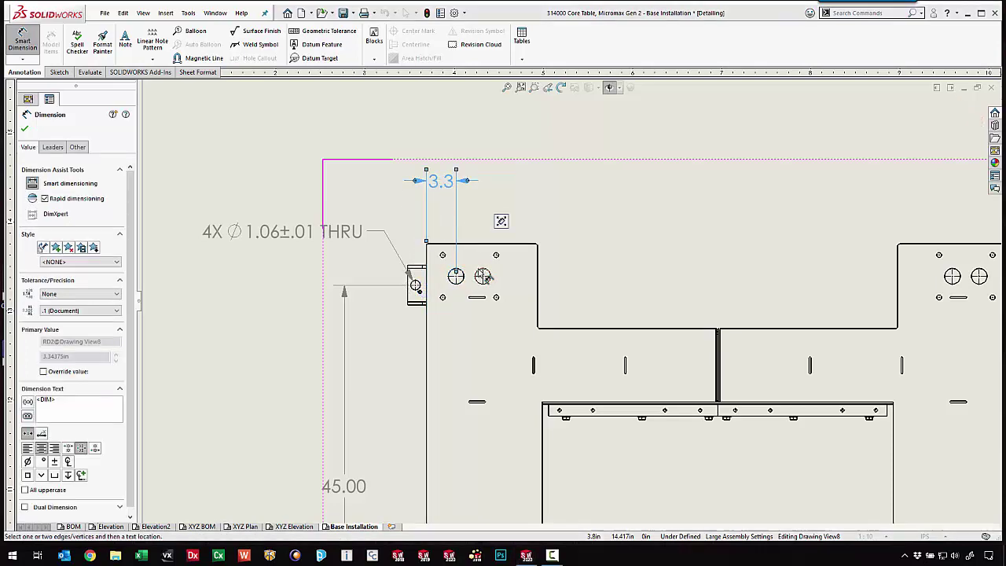
left_click(455, 275)
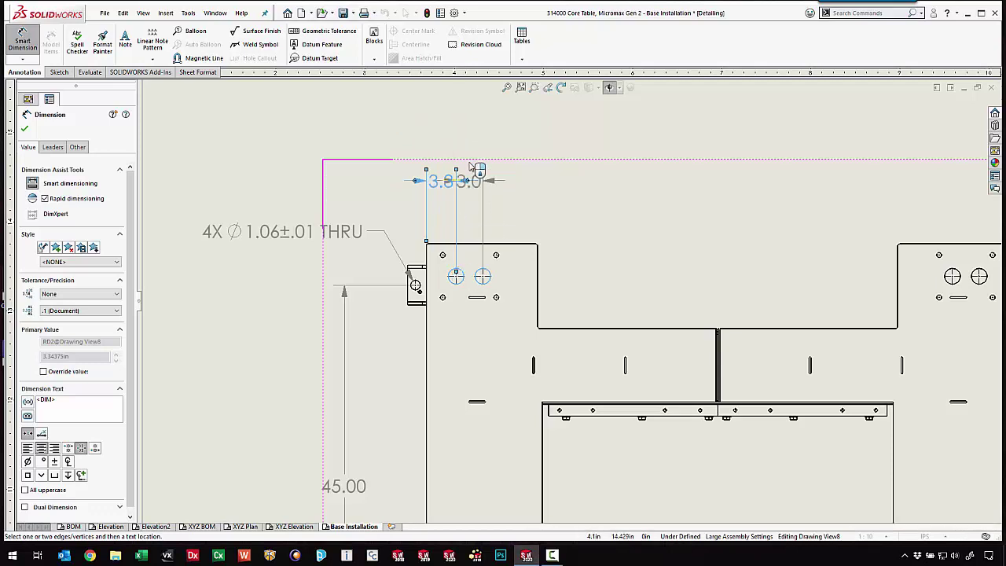
left_click(541, 139)
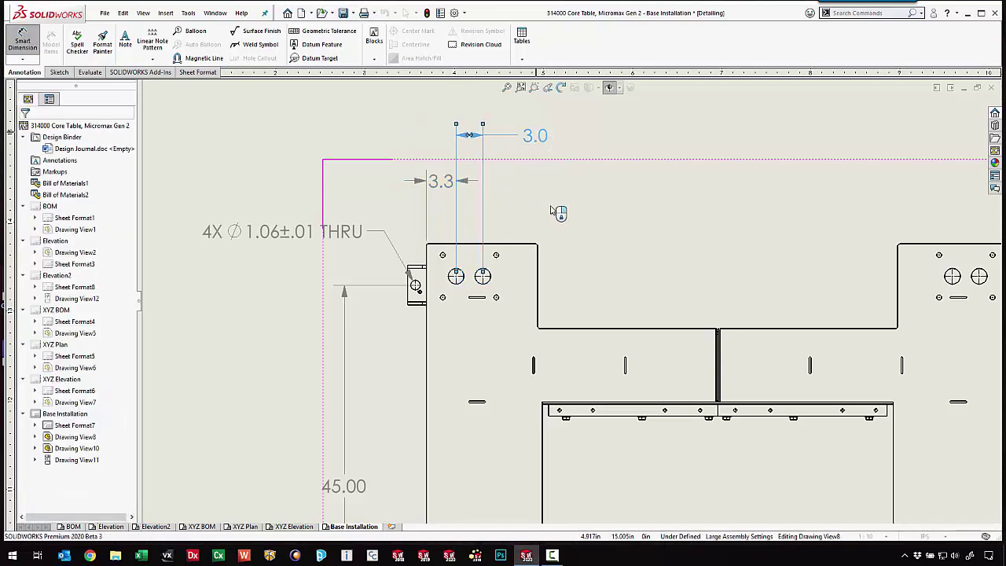
left_click(455, 276)
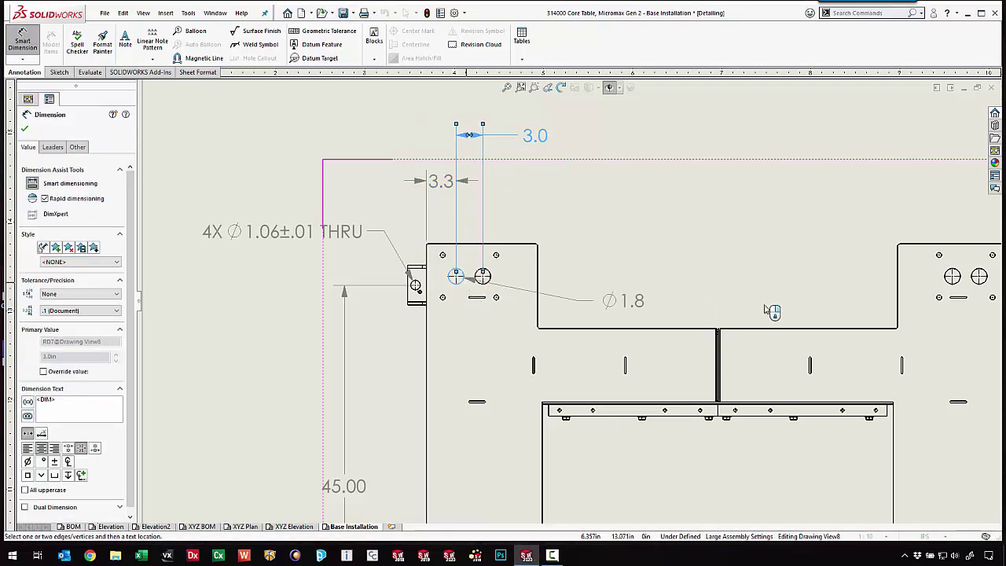
left_click(952, 276)
left_click(954, 271)
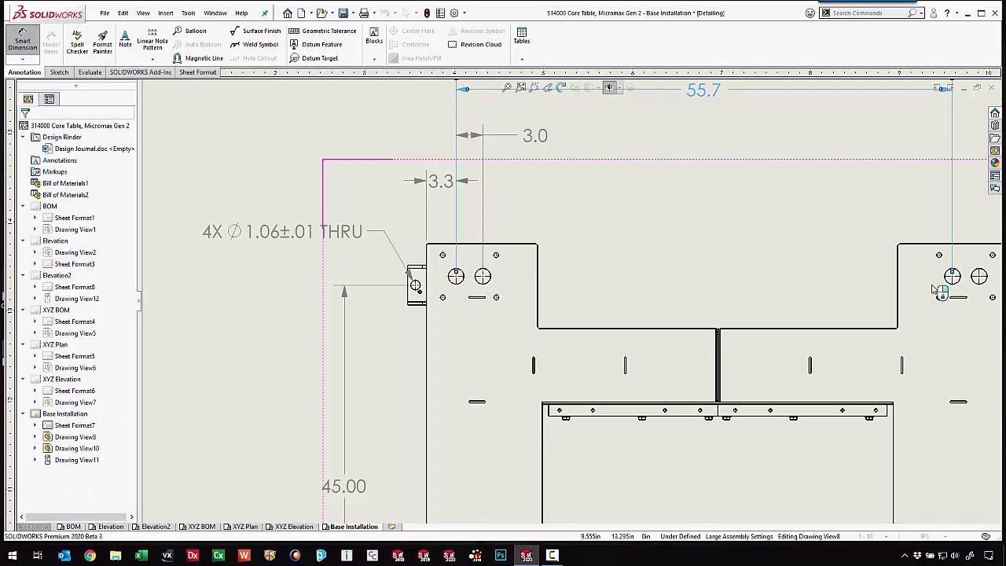
scroll(619, 305, "up", 3)
key("Escape")
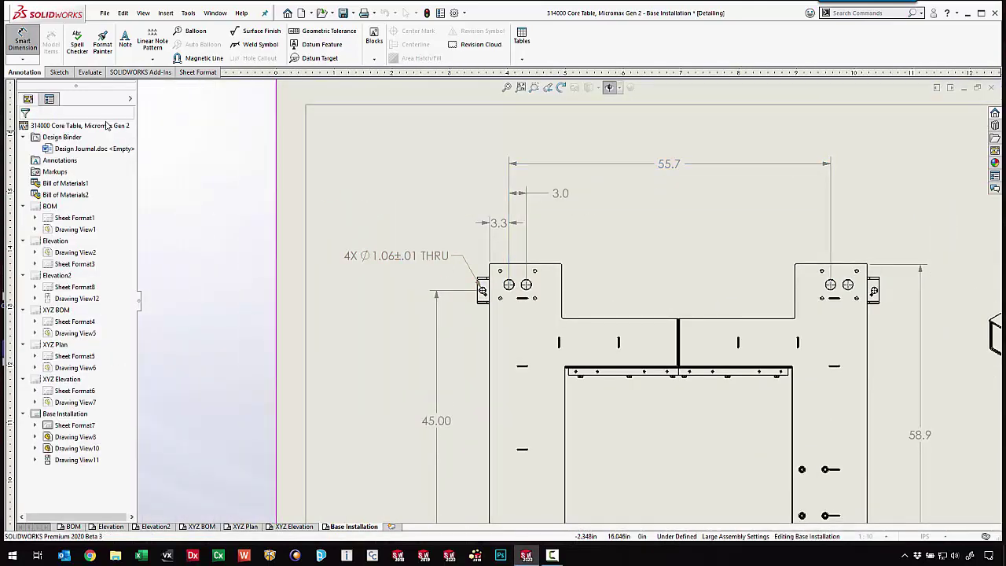
Step: Format-paint the 4X hole note's ±.01 tolerance onto the 3.3, 3.0 and 55.7 dimensions, then verify 3.34±.01
left_click(102, 44)
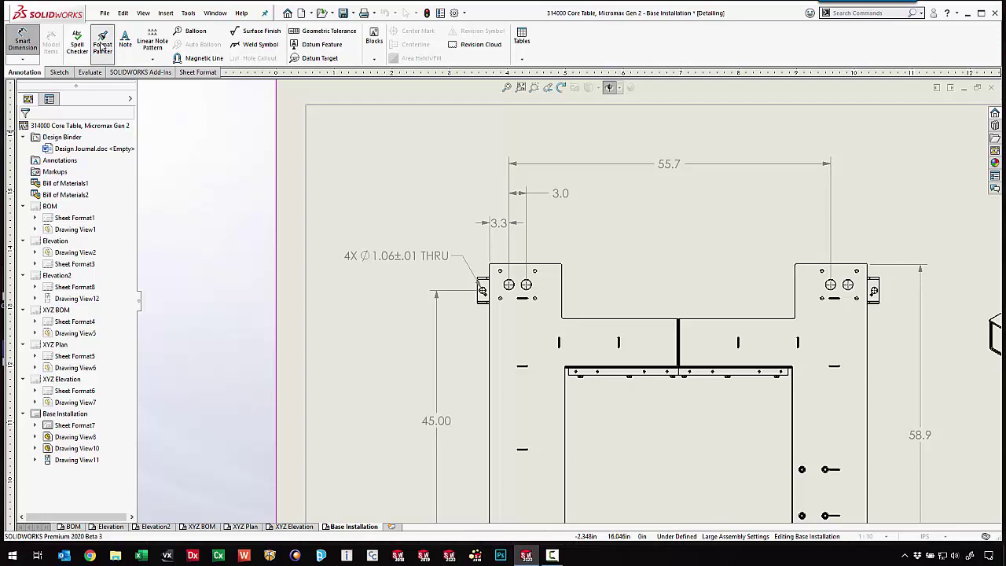
left_click(389, 257)
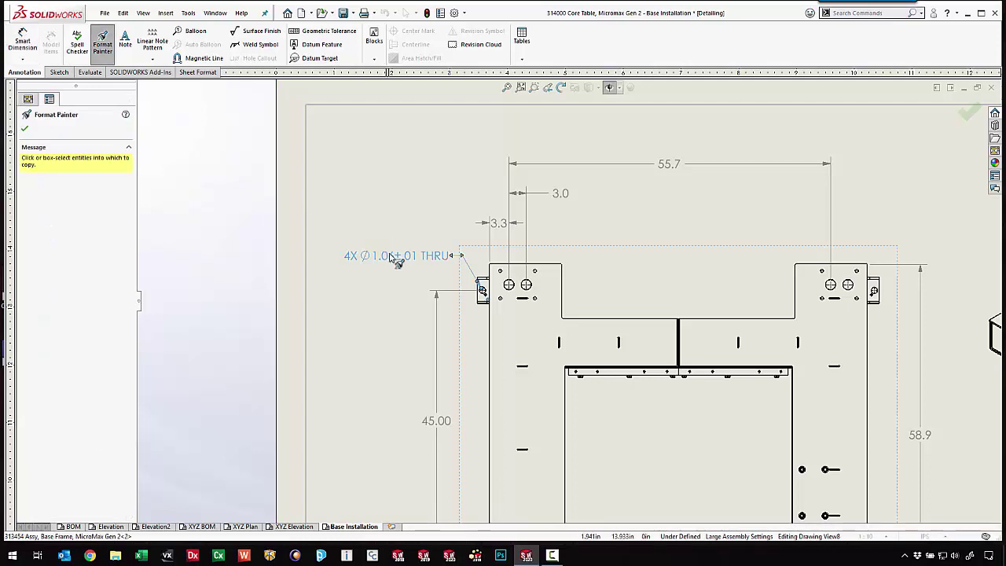
left_click(505, 230)
left_click(560, 197)
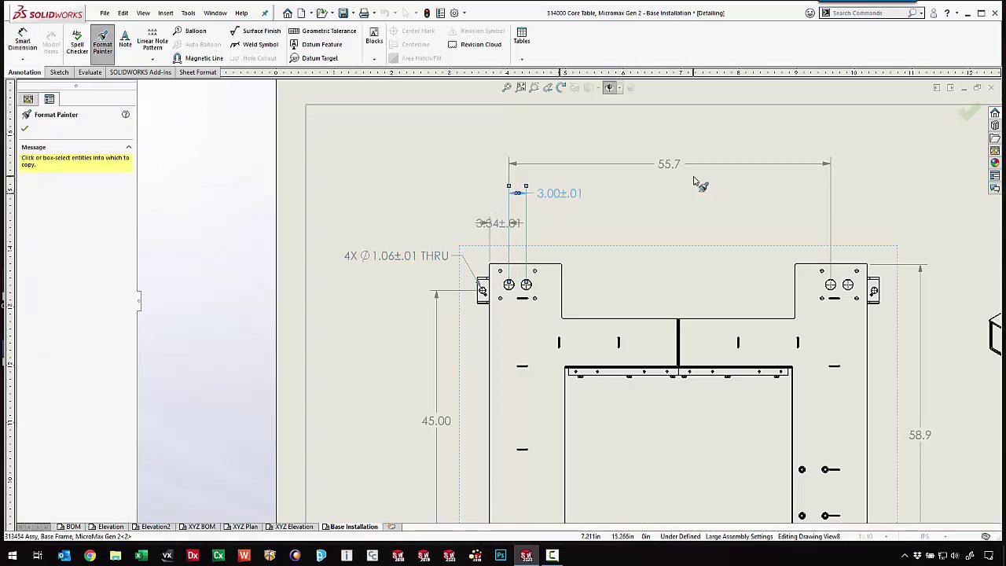
left_click(670, 165)
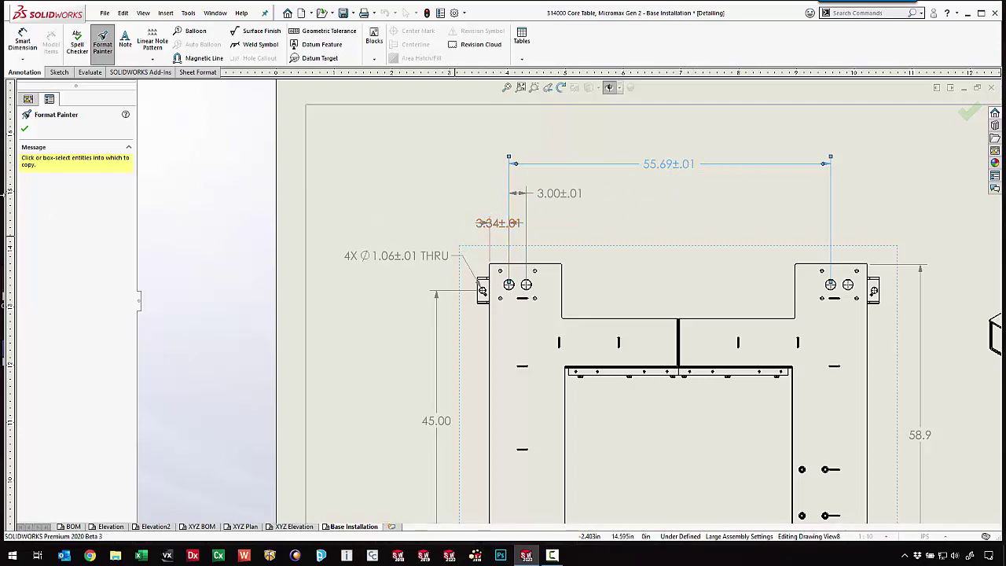
left_click(27, 129)
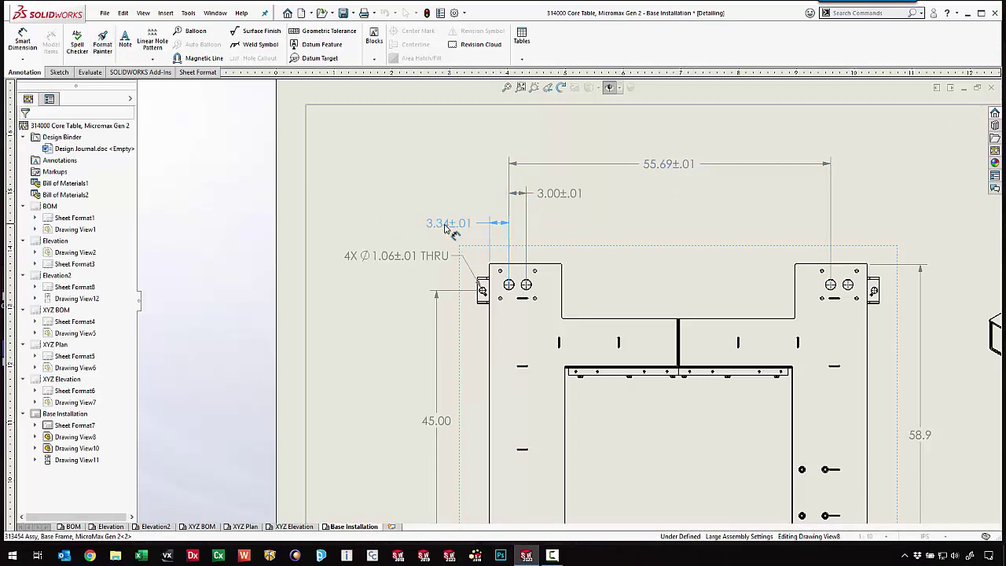
left_click(459, 226)
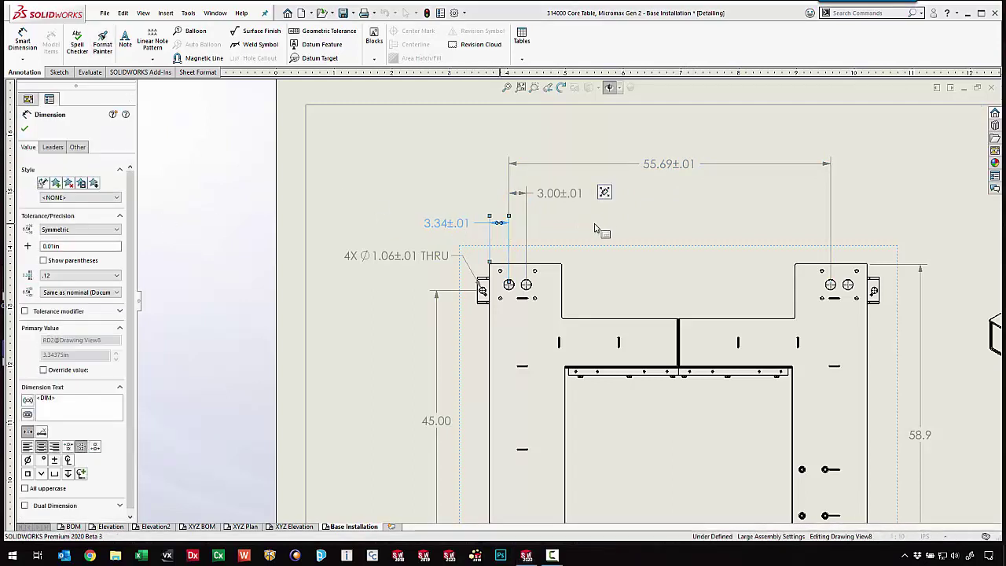
left_click(595, 228)
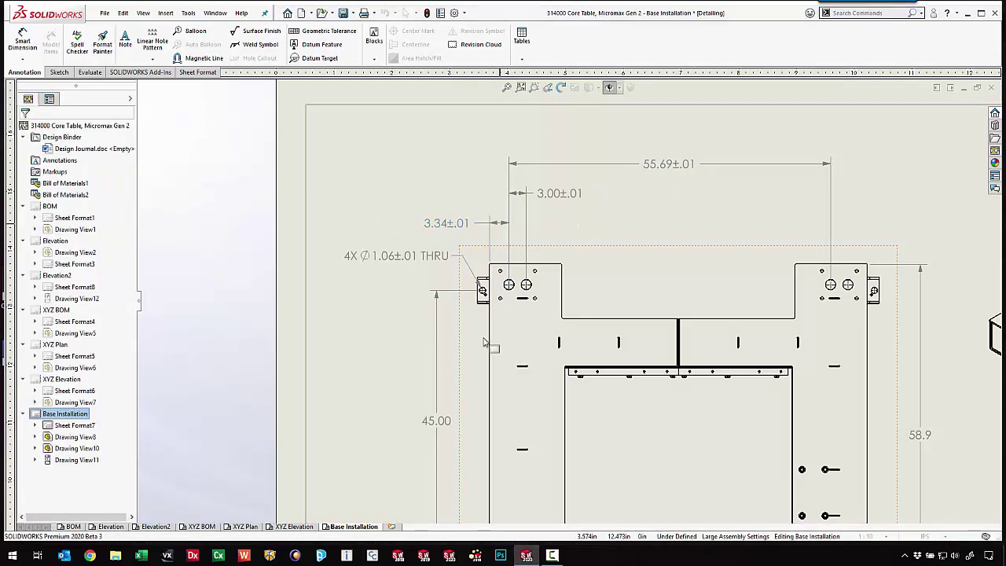
Step: Dimension the upper-left hole's Ø1.8 diameter and add a 4X prefix so it reads 4X Ø 1.8
left_click(38, 47)
left_click(526, 284)
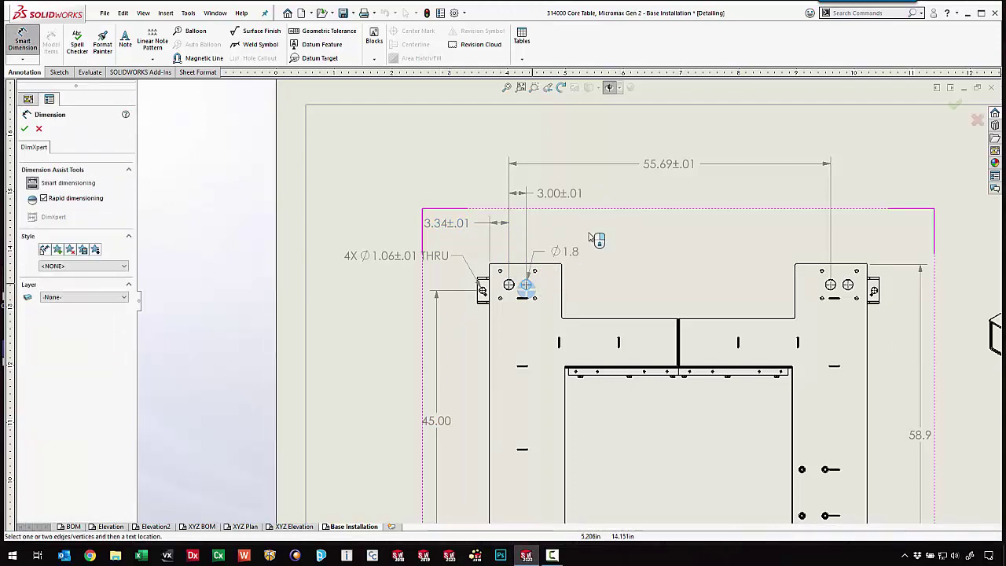
left_click(606, 240)
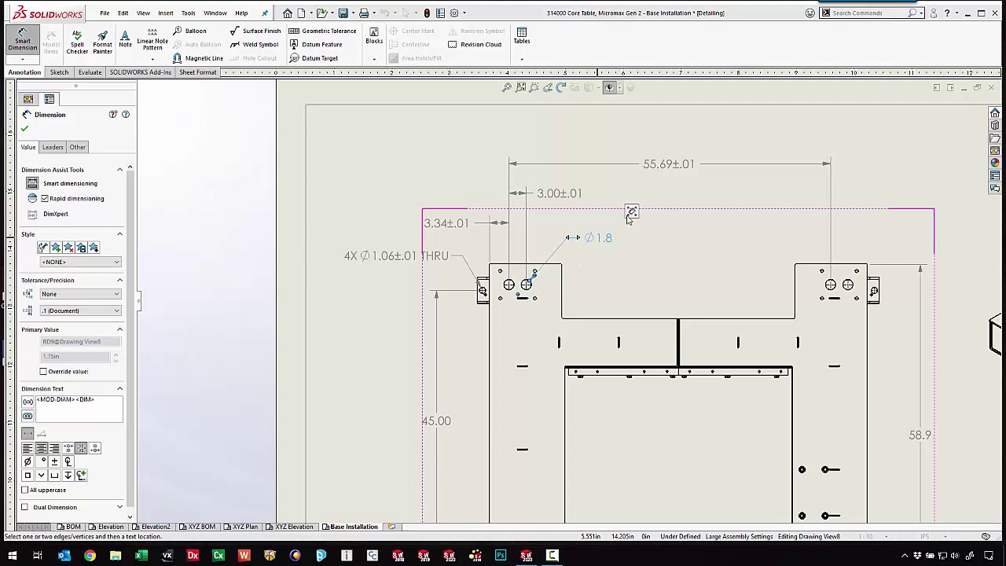
mouse_move(632, 213)
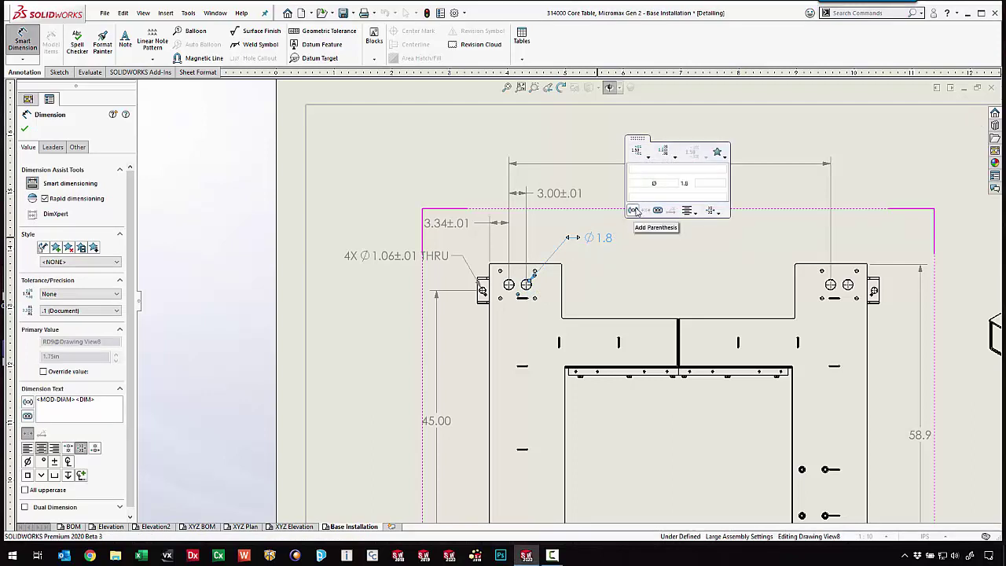
left_click(640, 185)
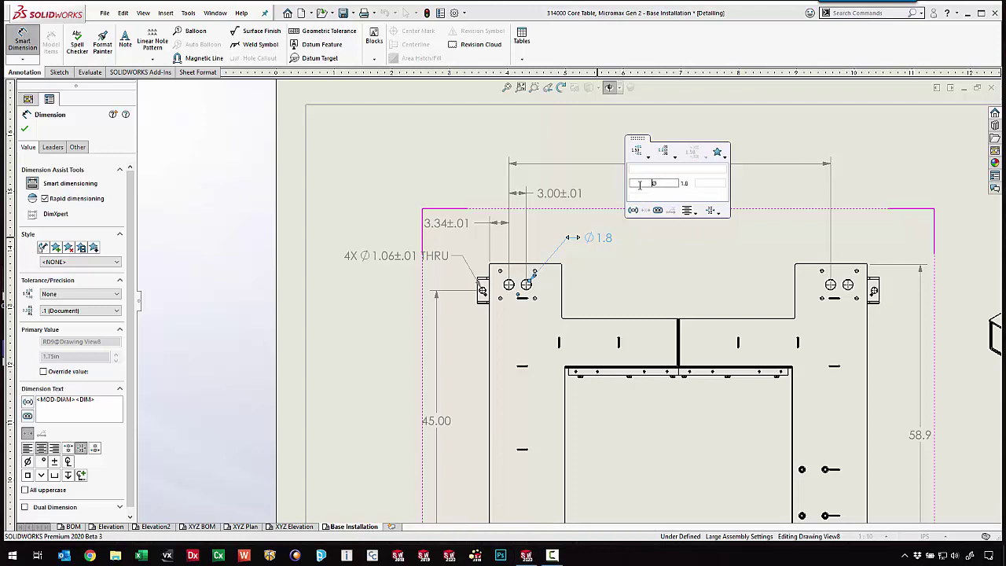
type("5X")
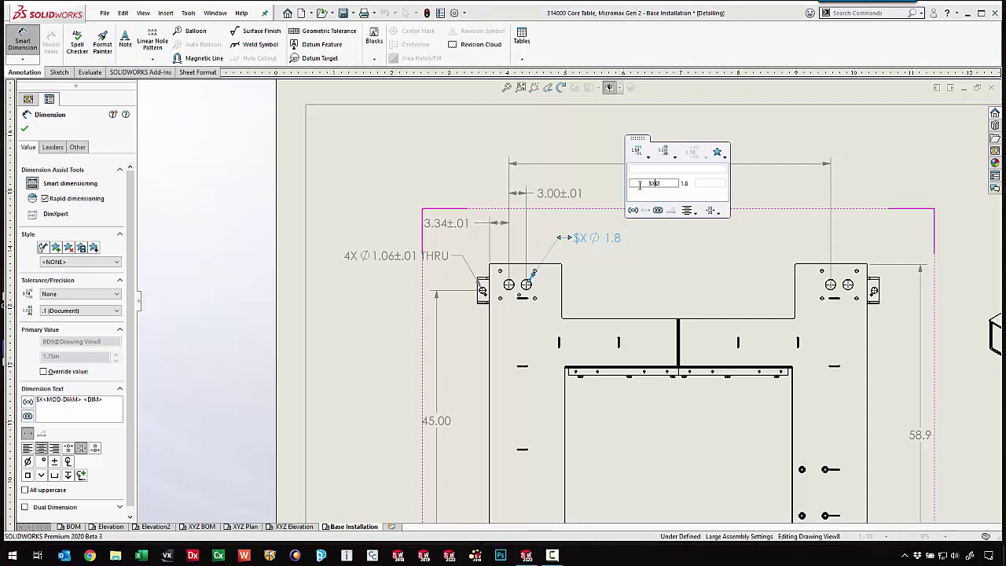
key("BackSpace")
key("BackSpace")
type("4")
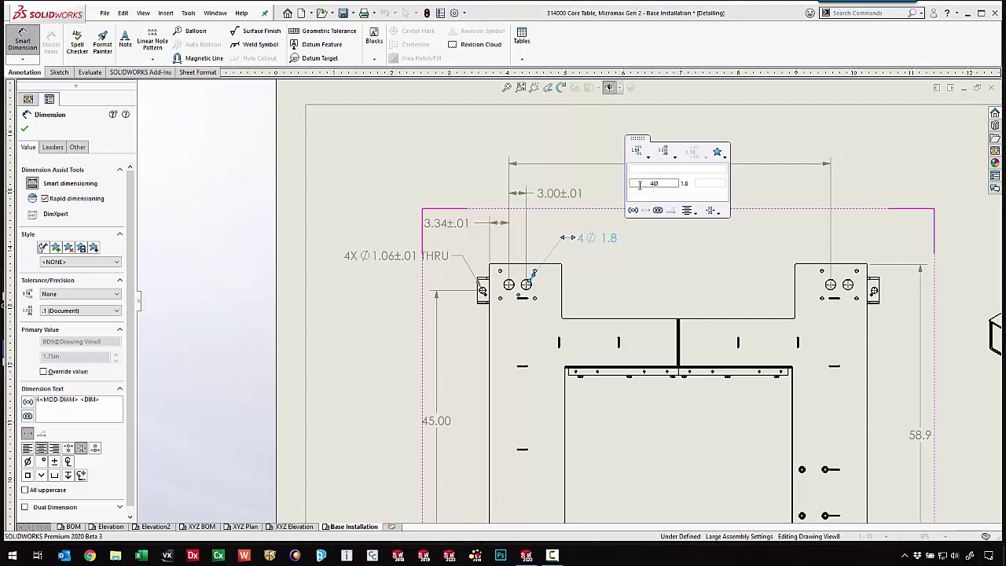
type("X")
left_click(667, 277)
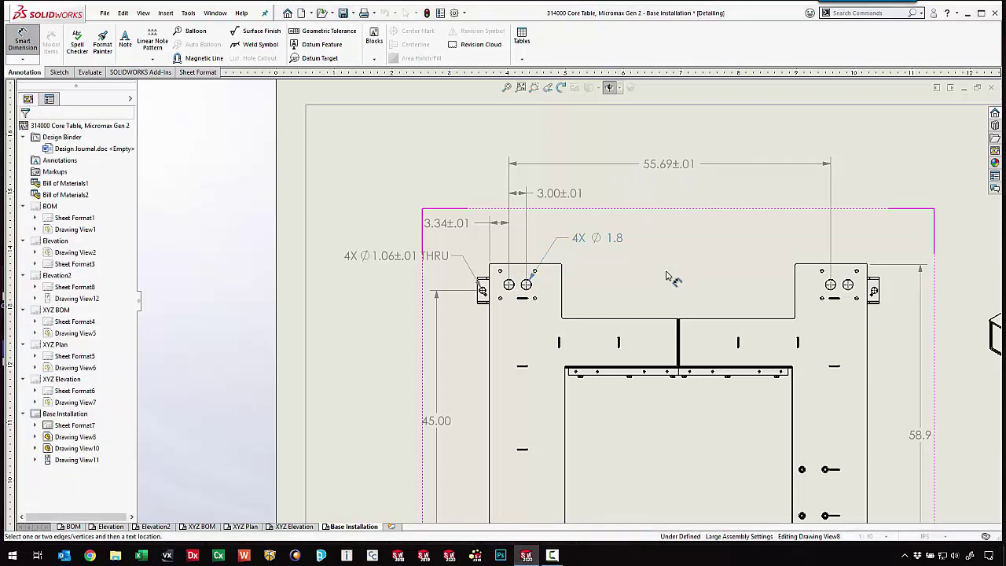
scroll(597, 314, "up", 3)
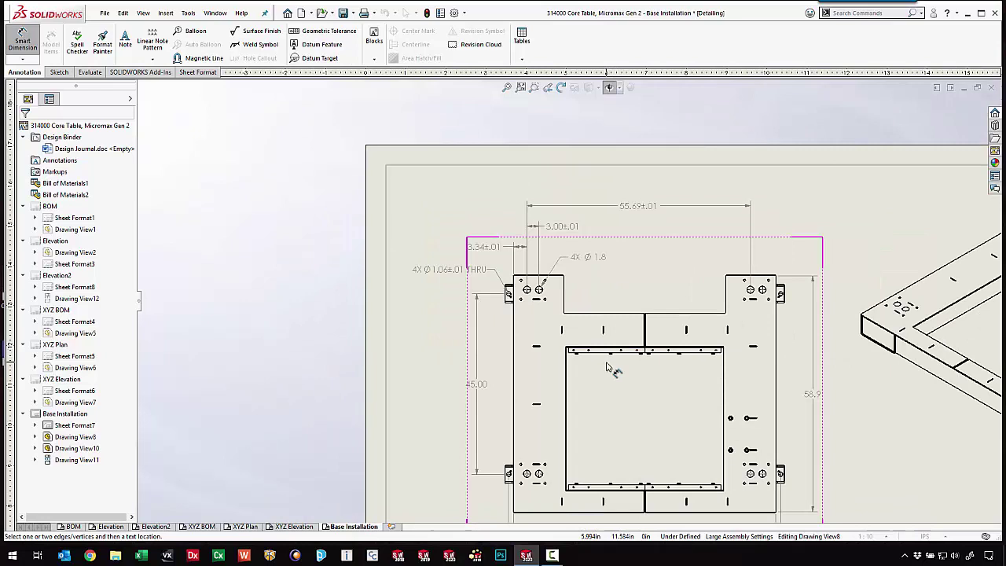
Step: Deselect the view, fit the whole sheet in the window, then start a save and cancel it
key("Escape")
left_click(510, 90)
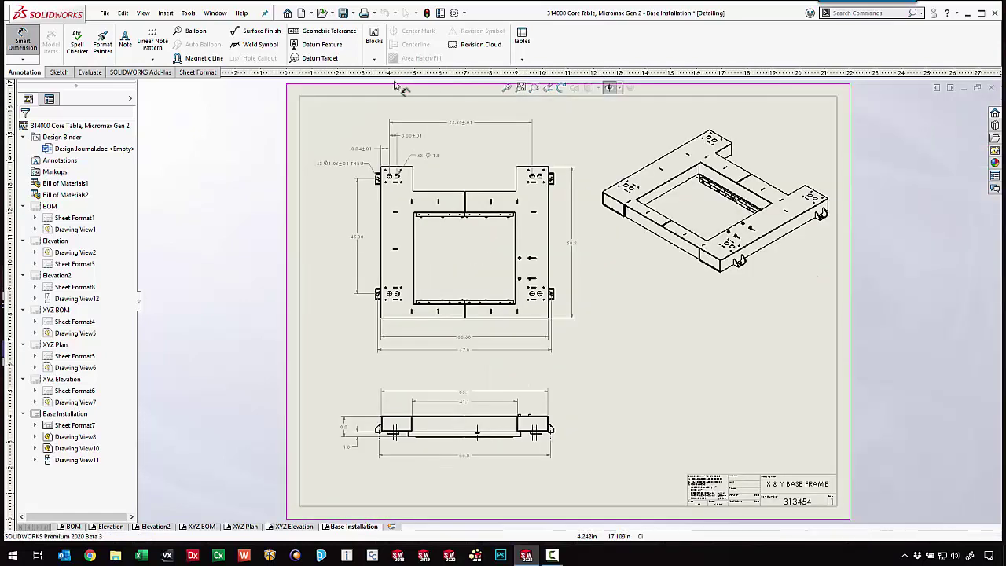
left_click(355, 14)
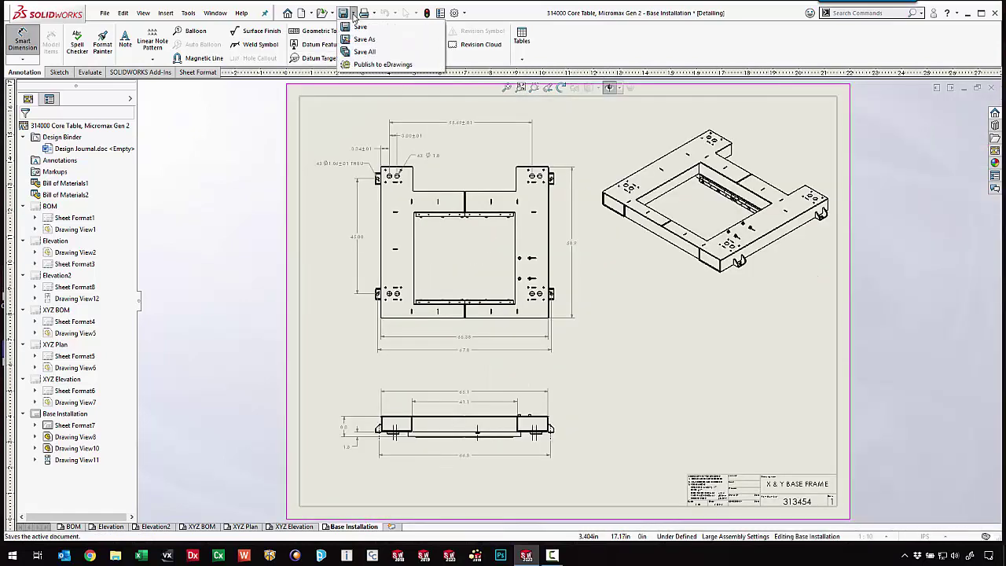
left_click(358, 28)
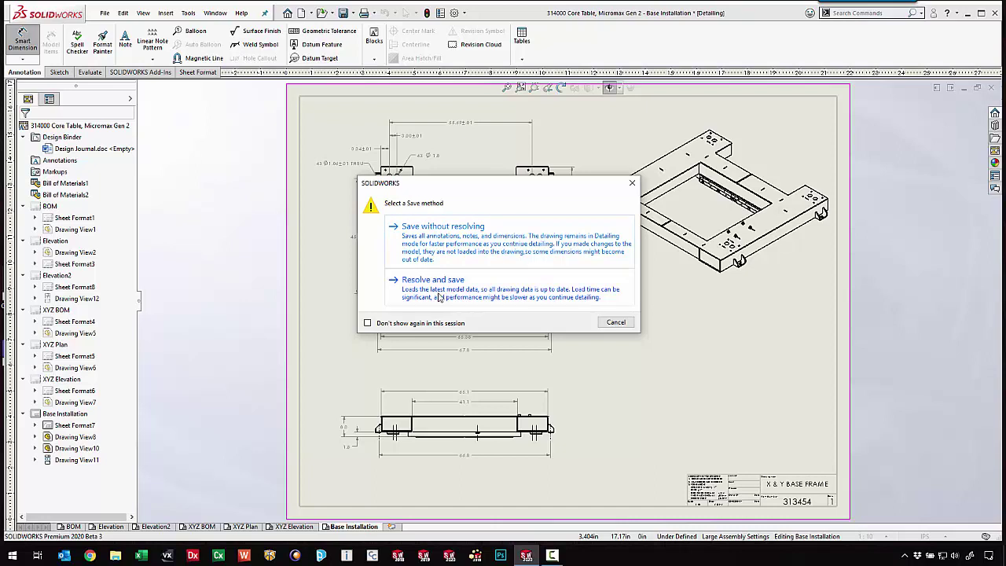
left_click(615, 323)
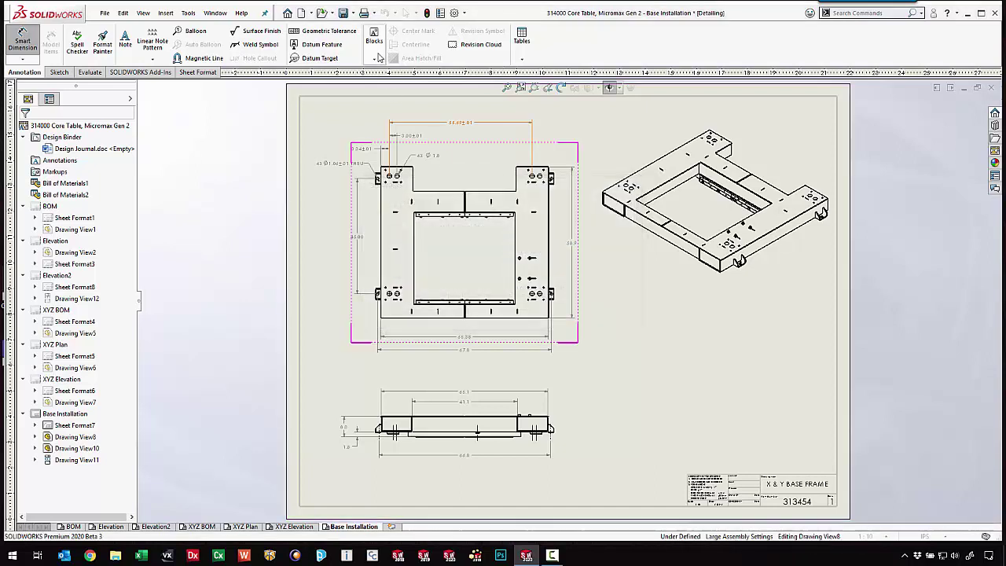
Step: Use Save All and choose Save without resolving
left_click(352, 13)
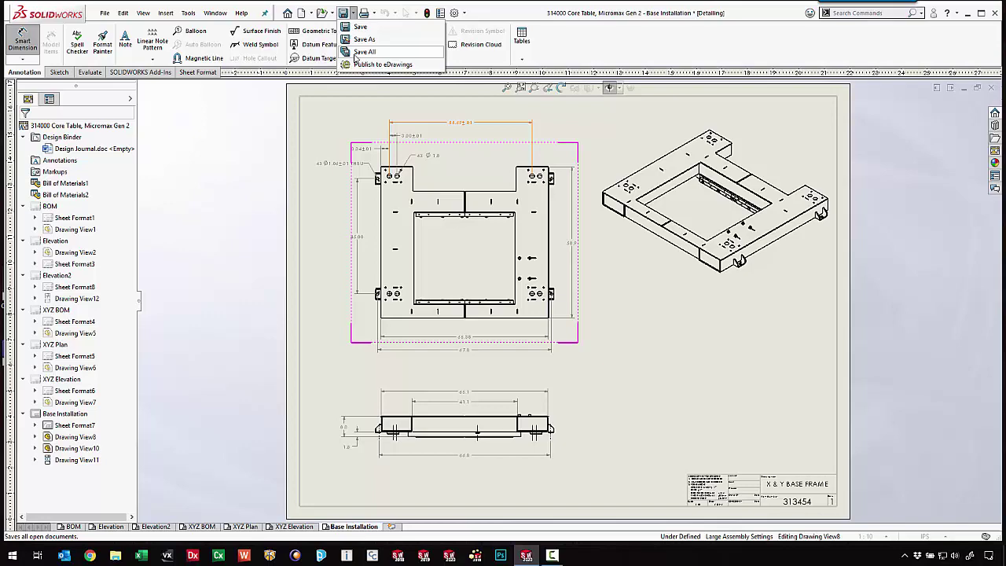
left_click(359, 39)
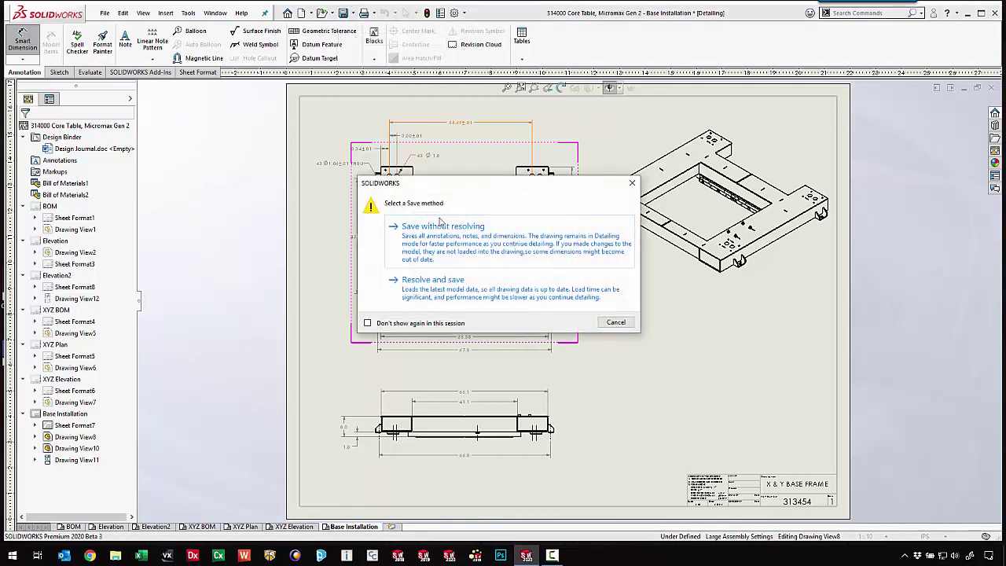
left_click(442, 227)
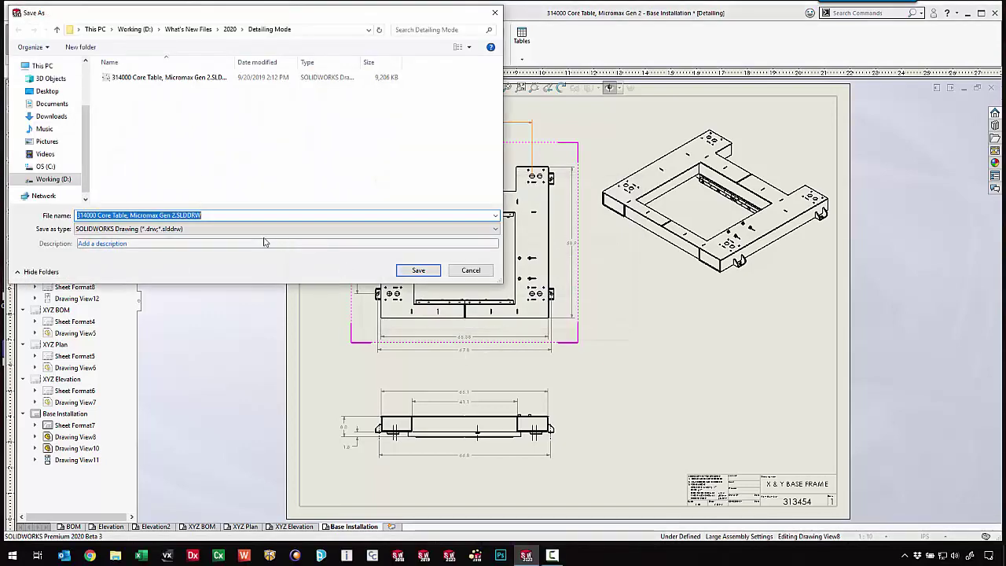
Step: Keep the SOLIDWORKS Drawing file type, cancel the Save As, and fit the Base Installation sheet
left_click(264, 228)
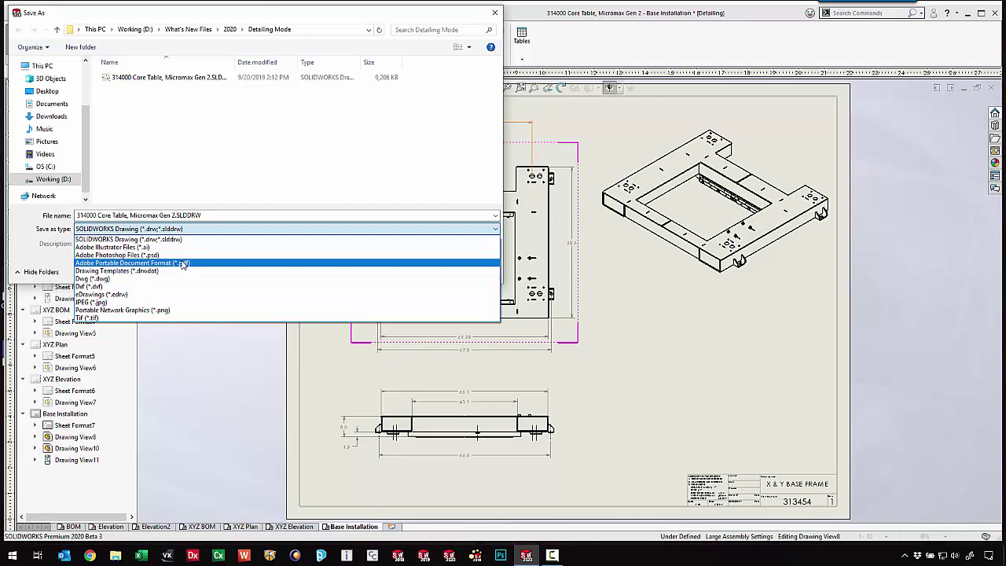
left_click(483, 334)
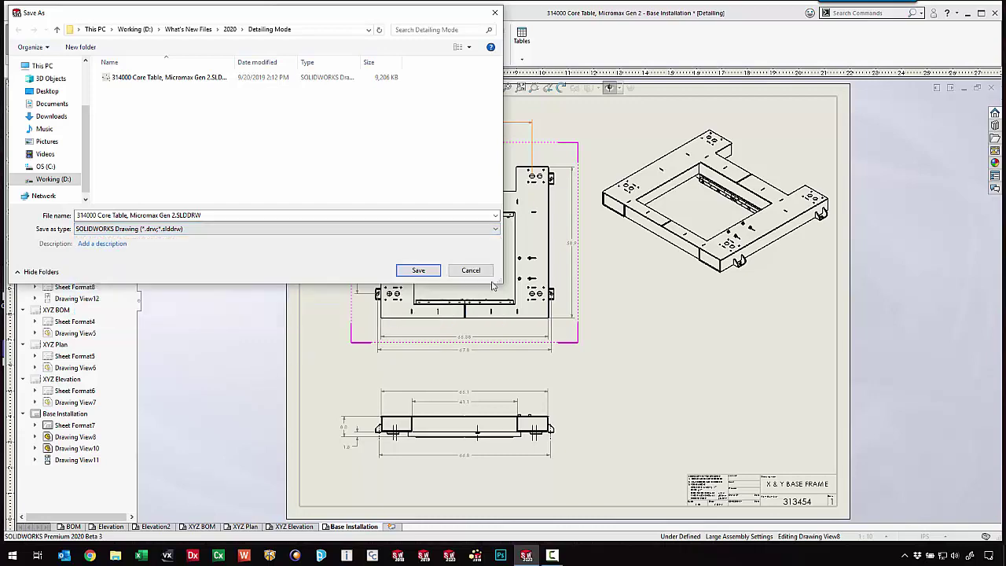
left_click(470, 275)
scroll(548, 308, "up", 5)
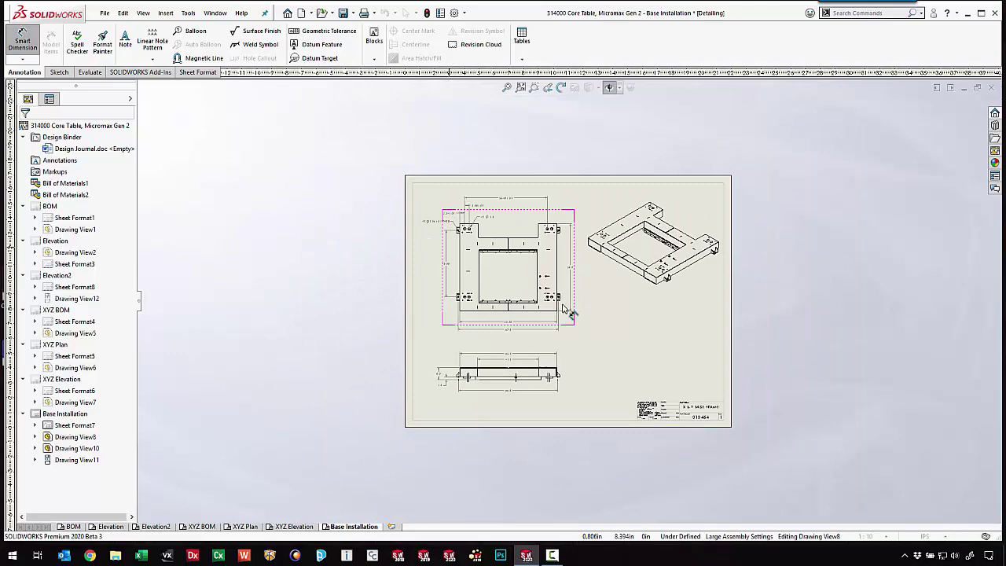
left_click(507, 88)
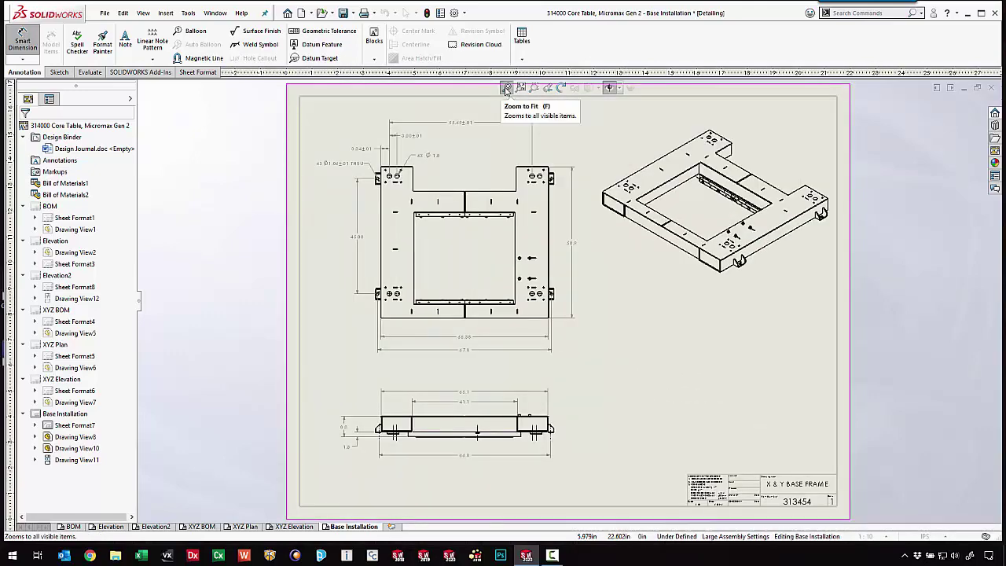